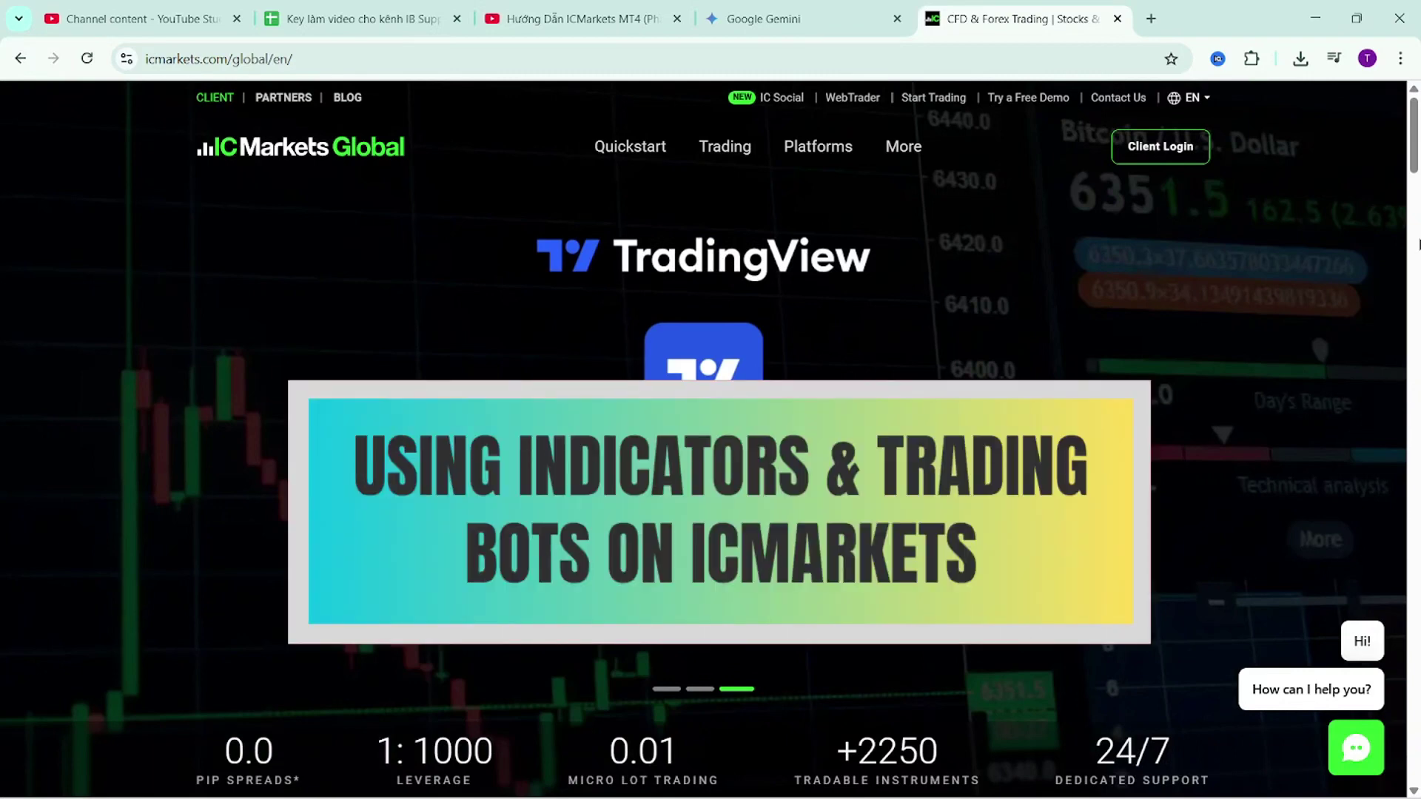
Scroll down and back up through the IC Markets Global homepage.
{"action": "scroll", "coordinate": [1418, 244], "scroll_direction": "down", "scroll_amount": 8}
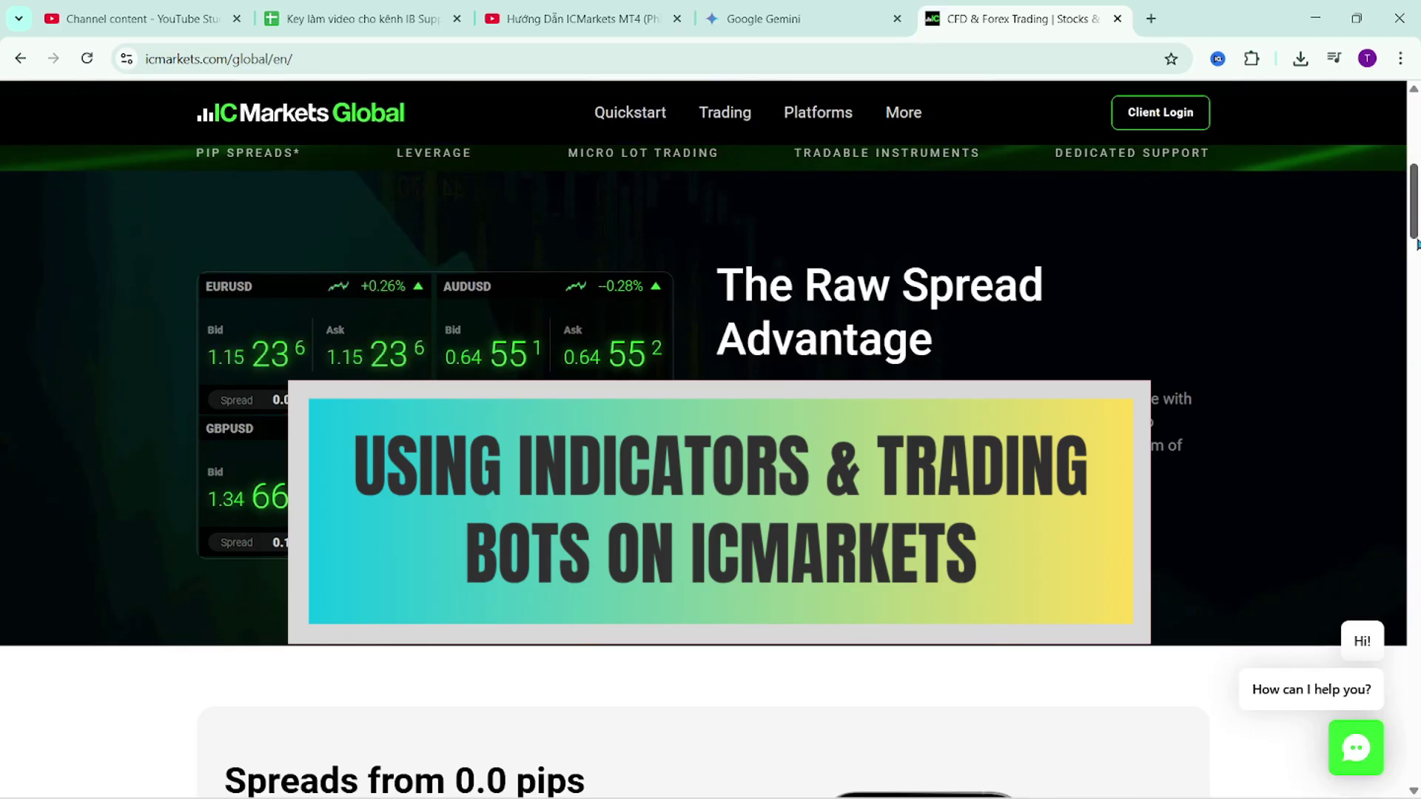
{"action": "scroll", "coordinate": [1417, 244], "scroll_direction": "up", "scroll_amount": 5}
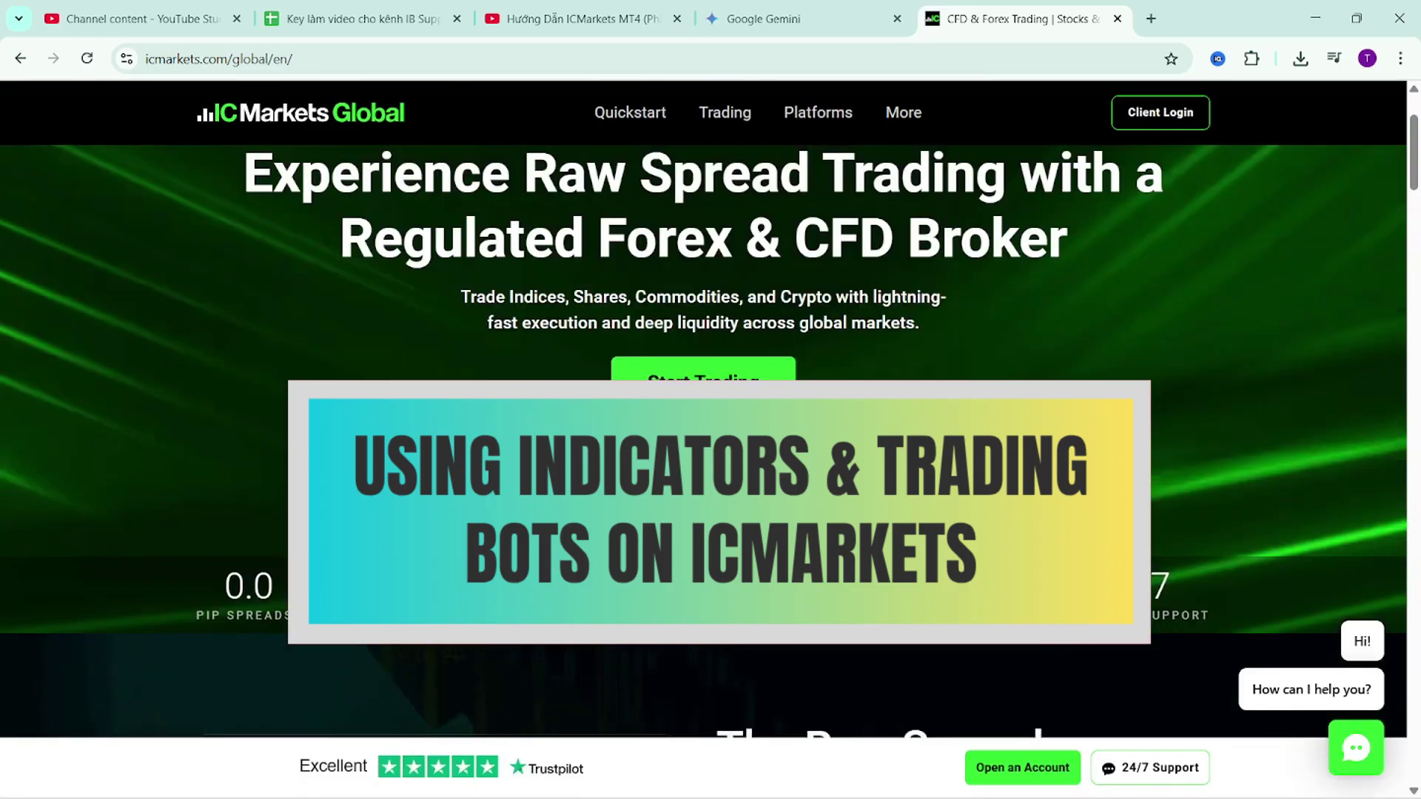
{"action": "scroll", "coordinate": [703, 407], "scroll_direction": "up", "scroll_amount": 3}
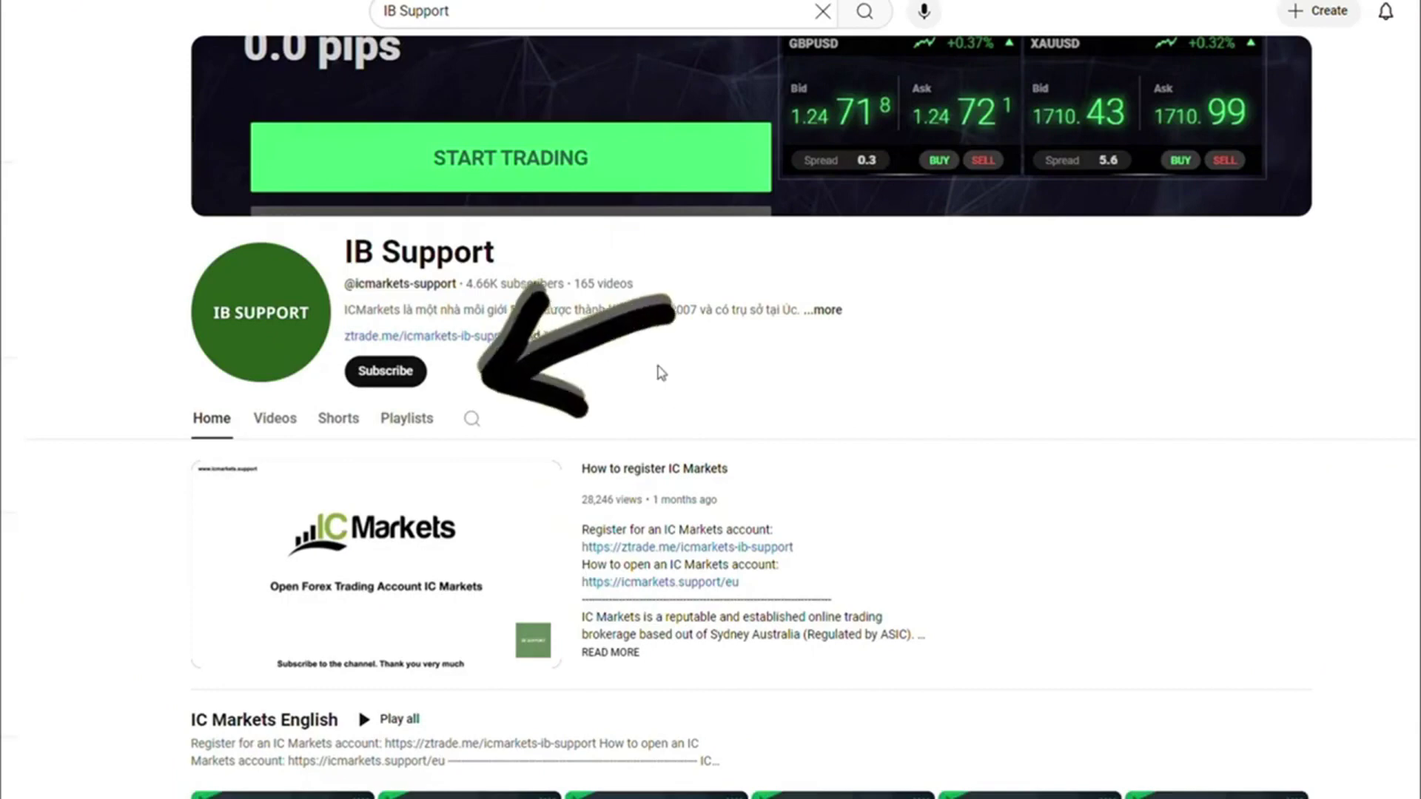
Subscribe to the IB Support channel and set its notifications to All.
{"action": "left_click", "coordinate": [396, 373]}
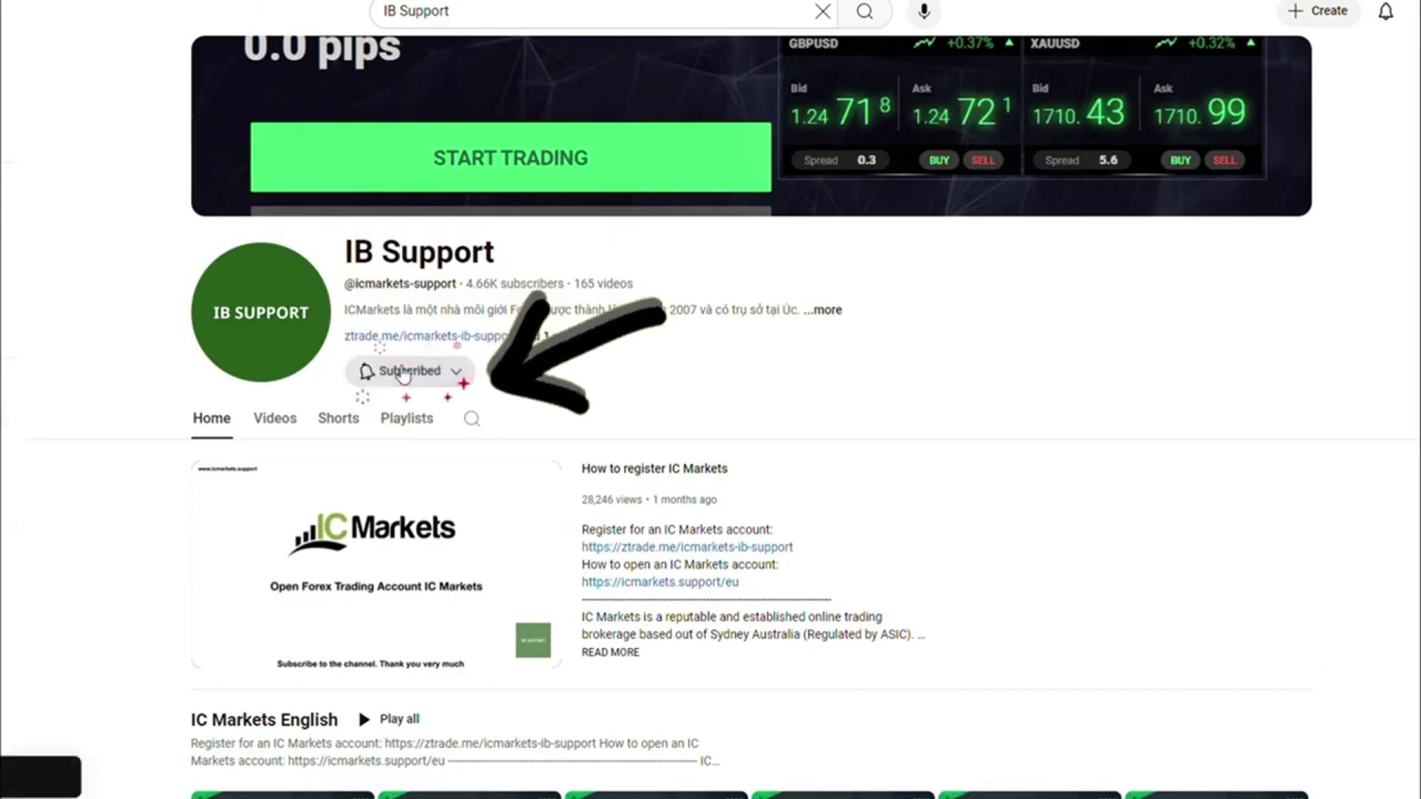
{"action": "left_click", "coordinate": [448, 372]}
{"action": "left_click", "coordinate": [431, 407]}
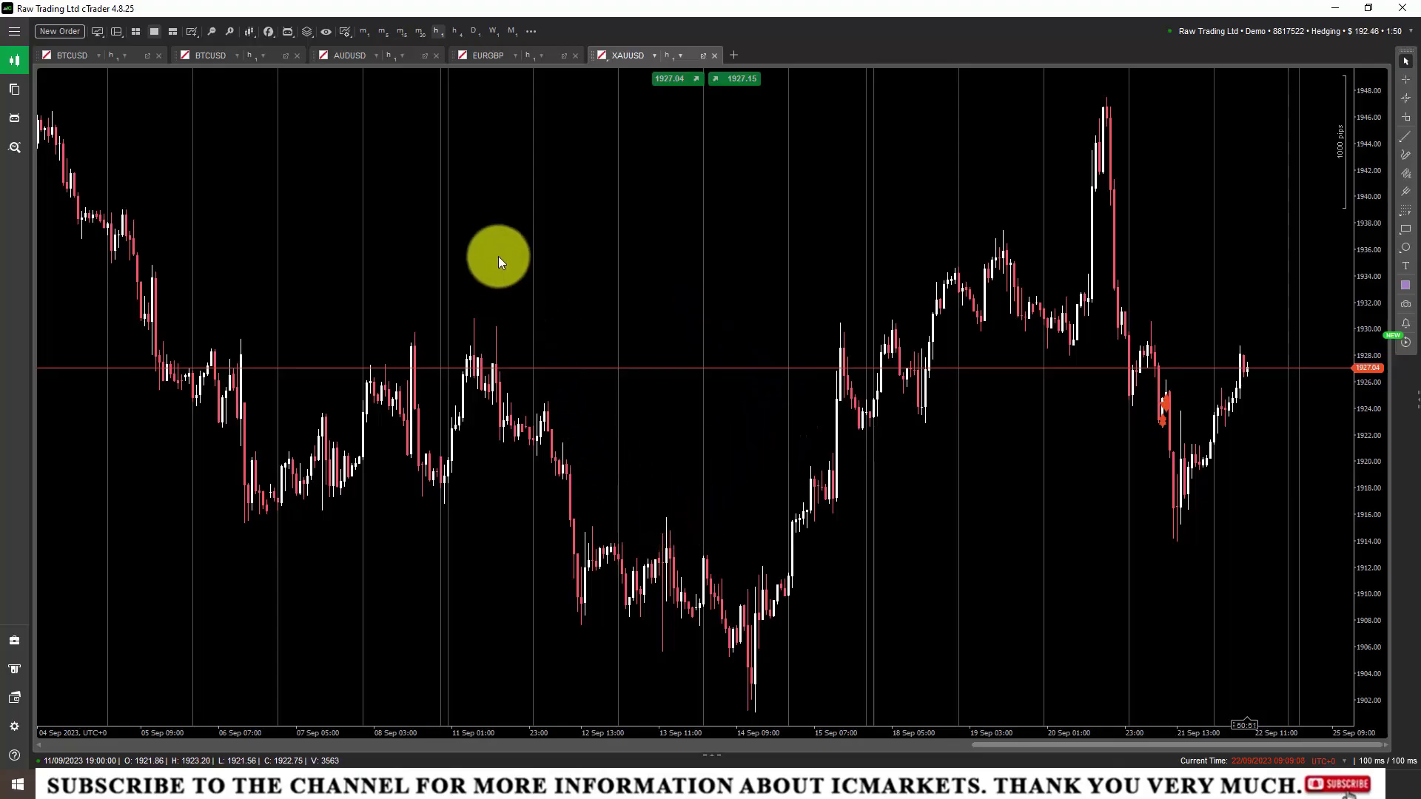
Show the chart indicator list on its Trend category.
{"action": "left_click", "coordinate": [268, 31]}
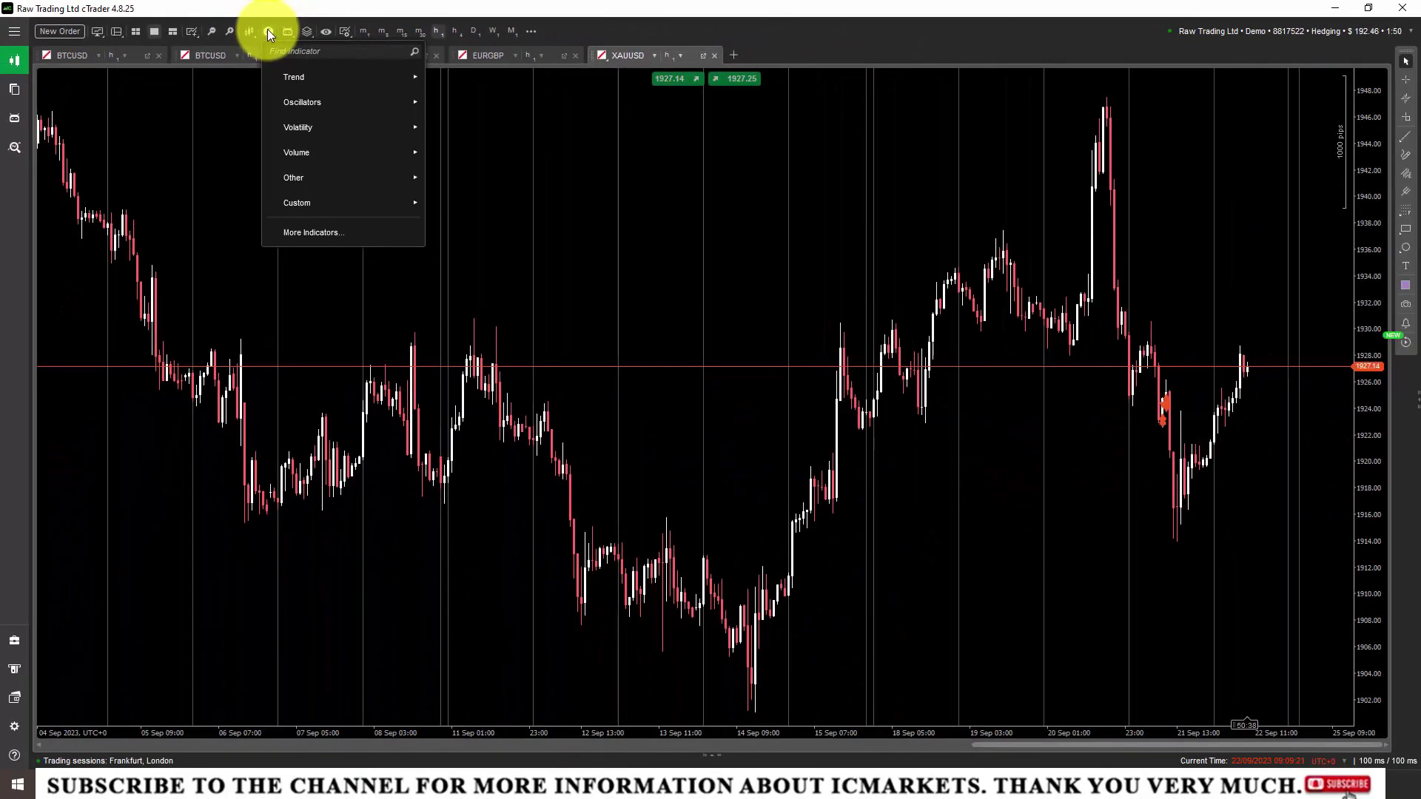
{"action": "mouse_move", "coordinate": [292, 81]}
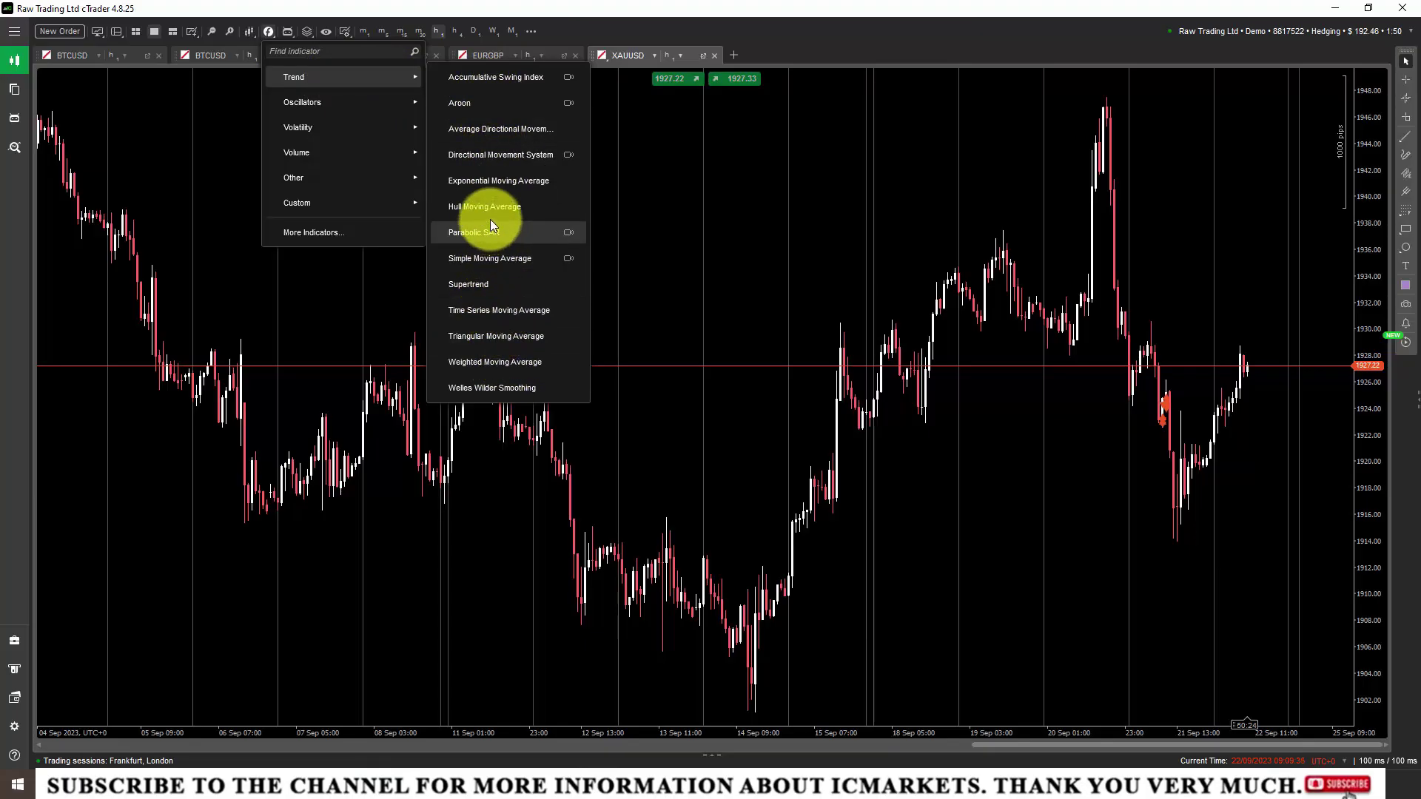
Add a 50-period Simple Moving Average as a solid pale yellow line, thickness 2.
{"action": "left_click", "coordinate": [513, 261]}
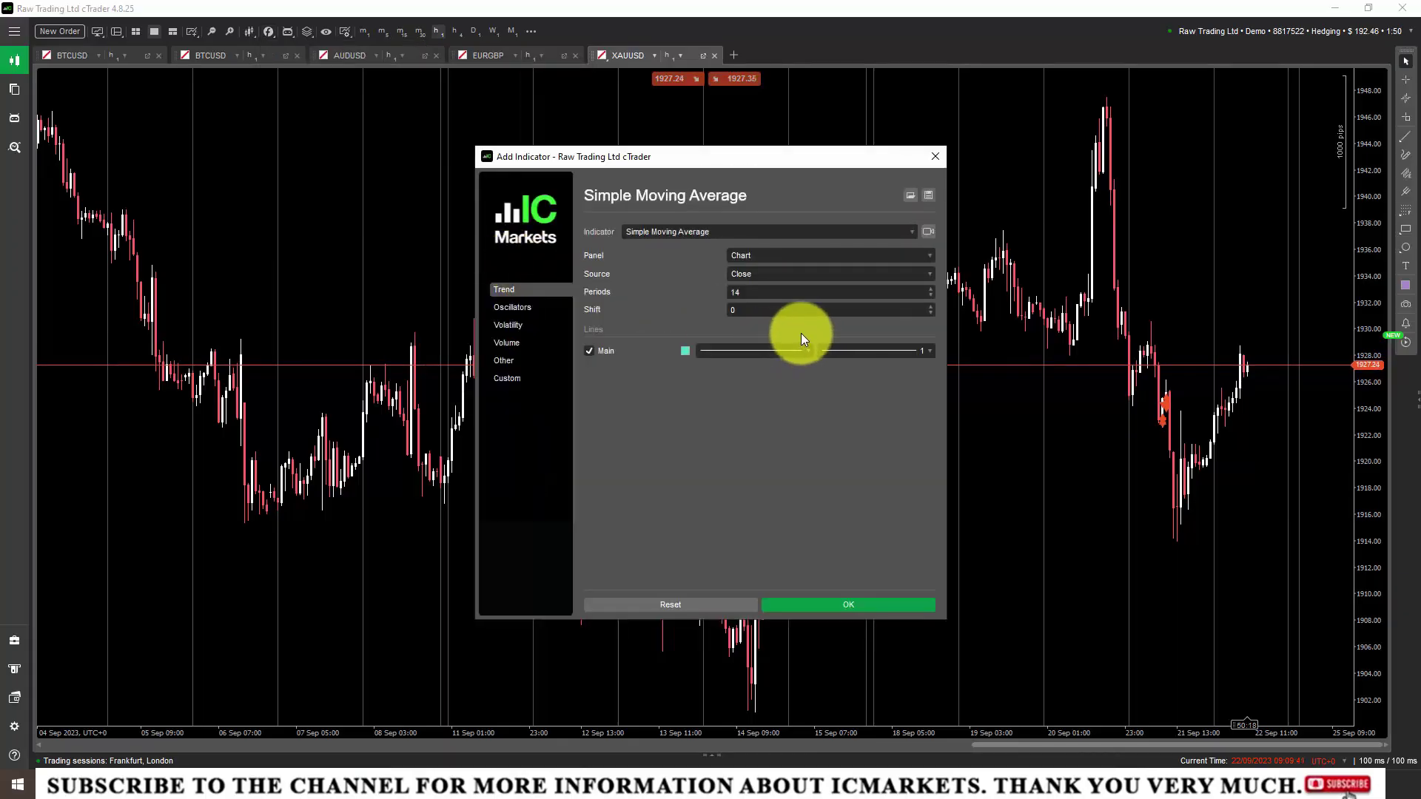
{"action": "double_click", "coordinate": [751, 293]}
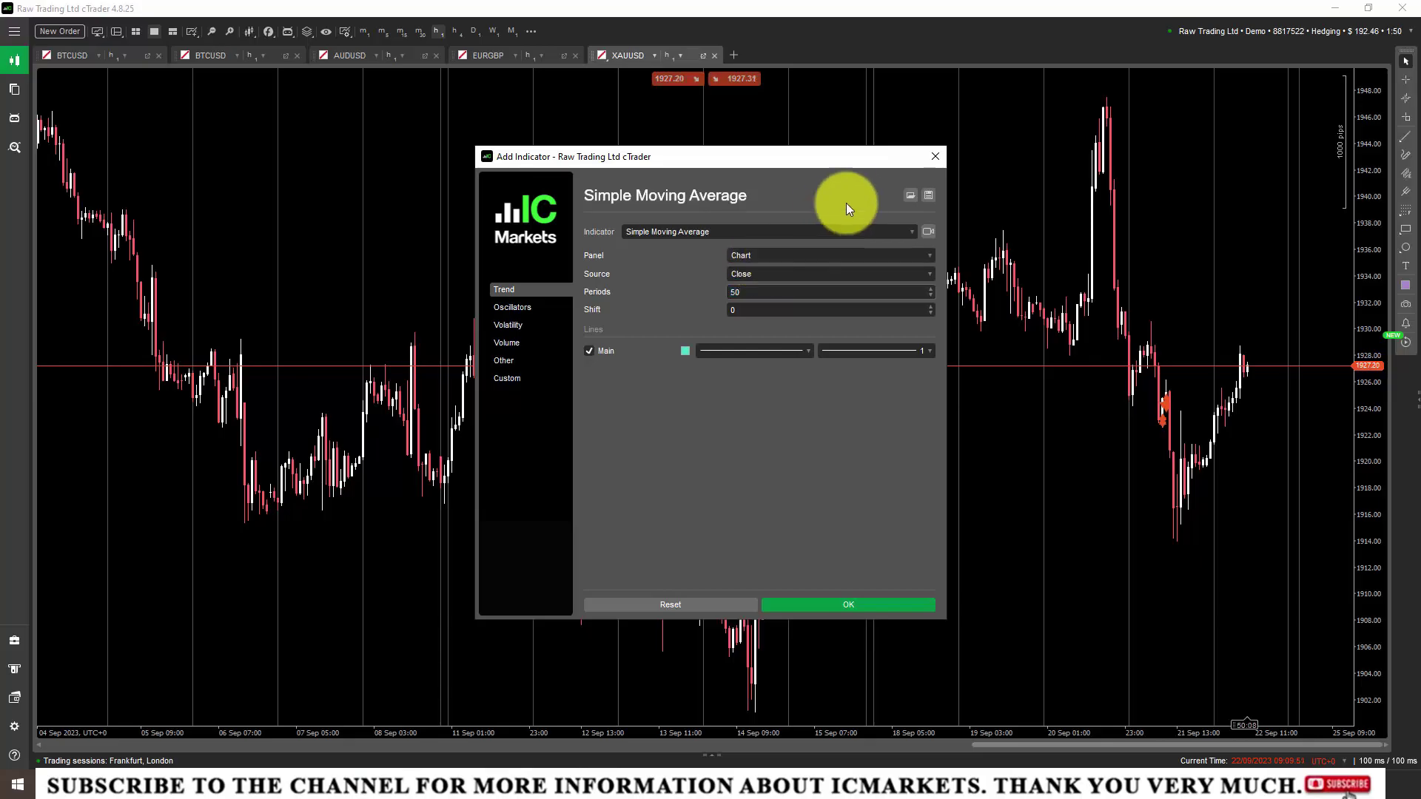
{"action": "left_click", "coordinate": [686, 351]}
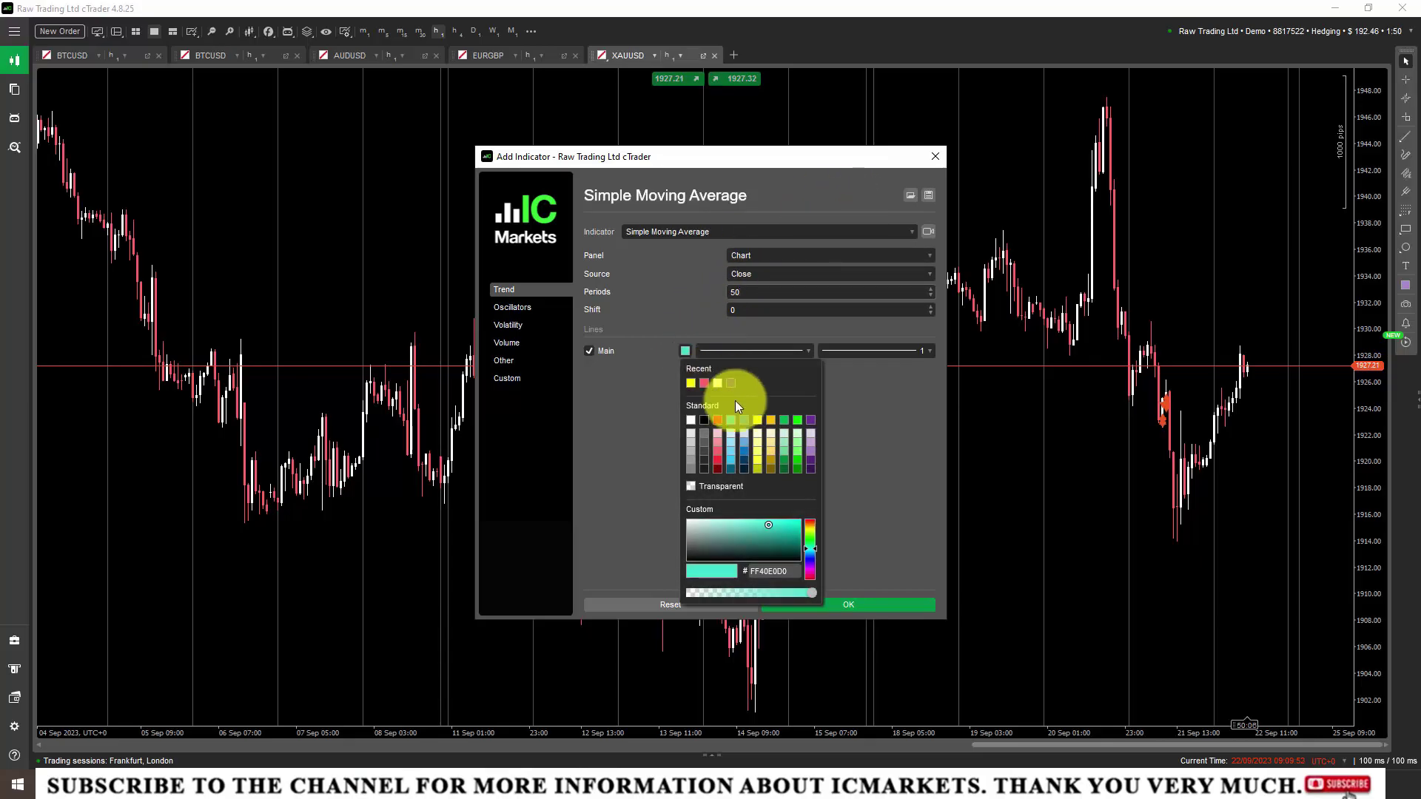
{"action": "left_click", "coordinate": [766, 463]}
{"action": "left_click", "coordinate": [789, 349]}
{"action": "left_click", "coordinate": [789, 350]}
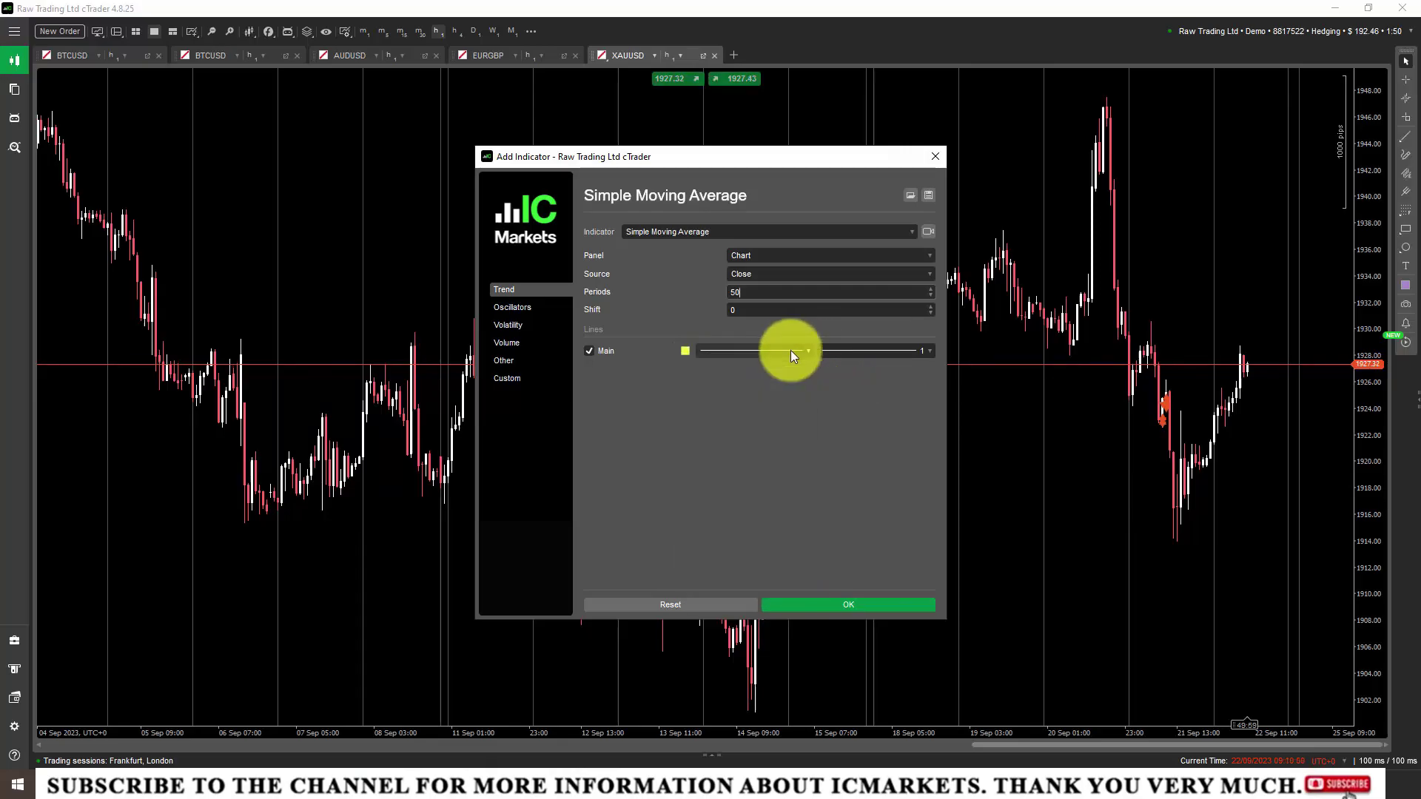
{"action": "left_click", "coordinate": [792, 350]}
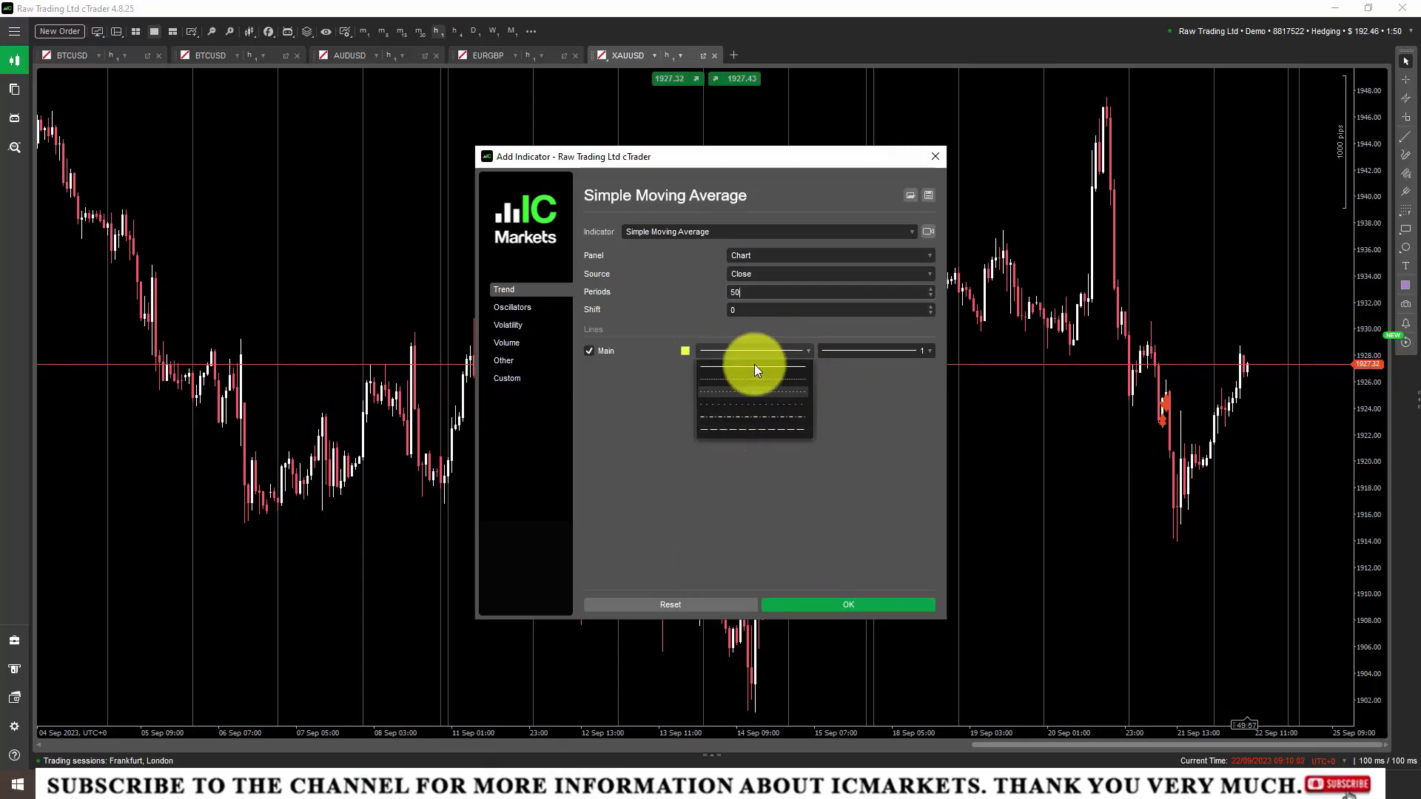
{"action": "left_click", "coordinate": [888, 357]}
{"action": "left_click", "coordinate": [889, 352]}
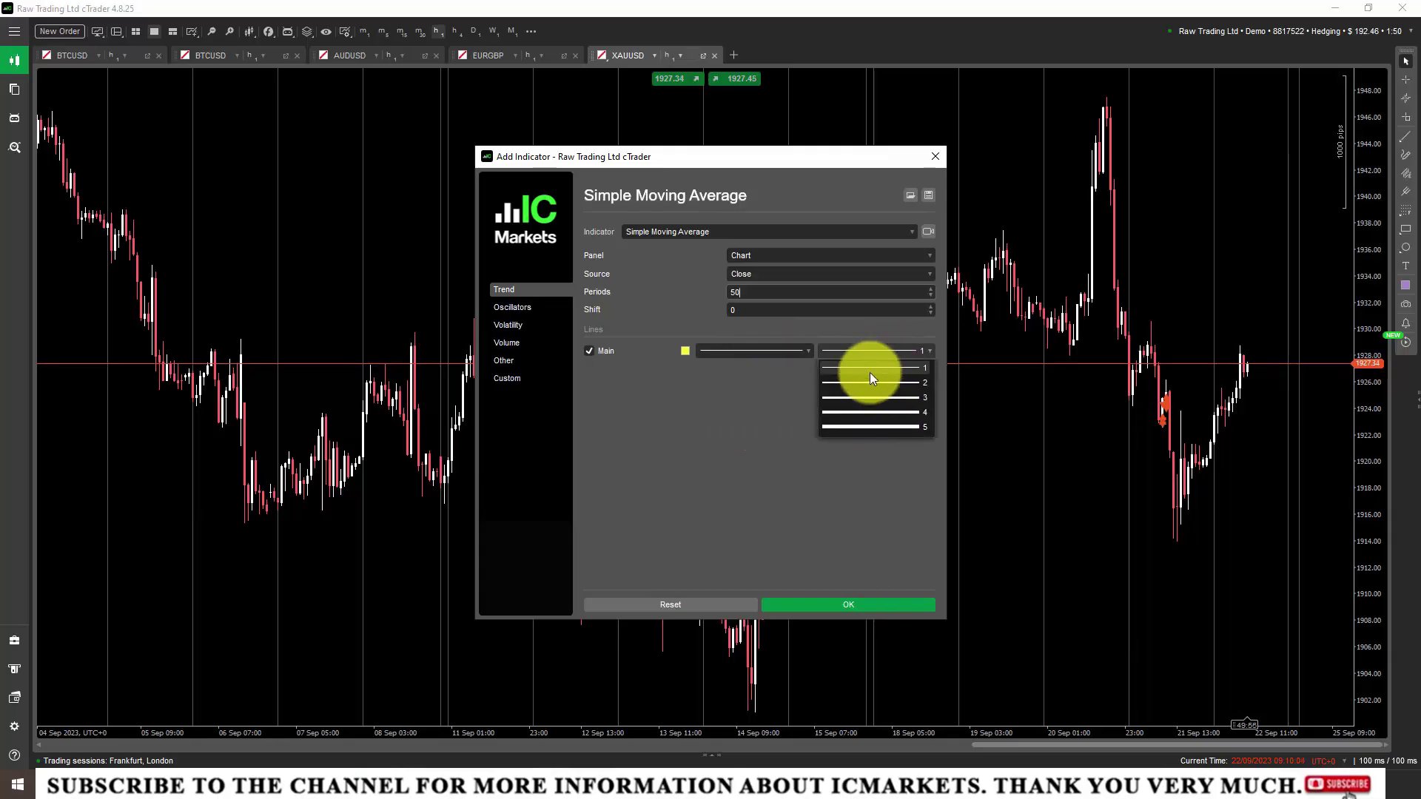
{"action": "left_click", "coordinate": [868, 374]}
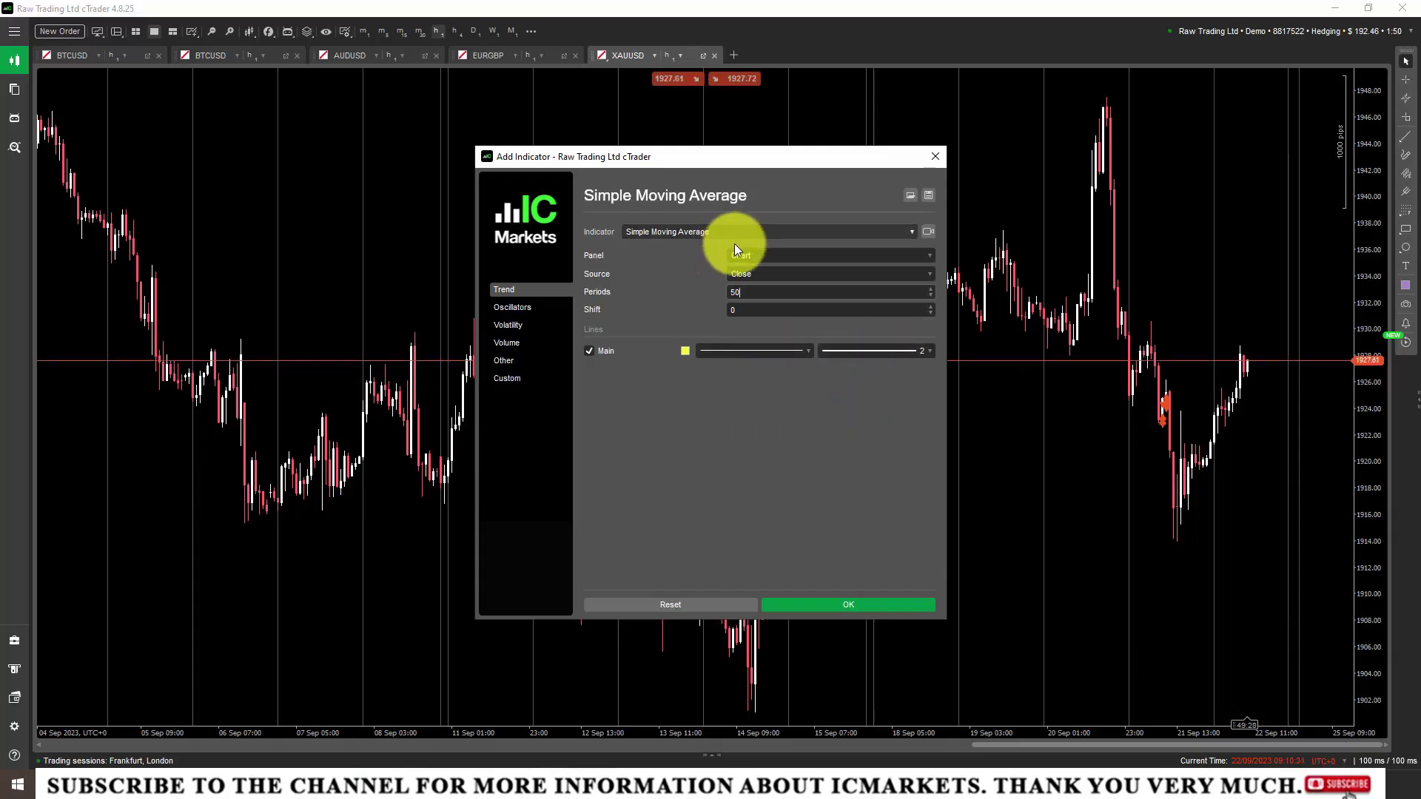
{"action": "left_click", "coordinate": [833, 604]}
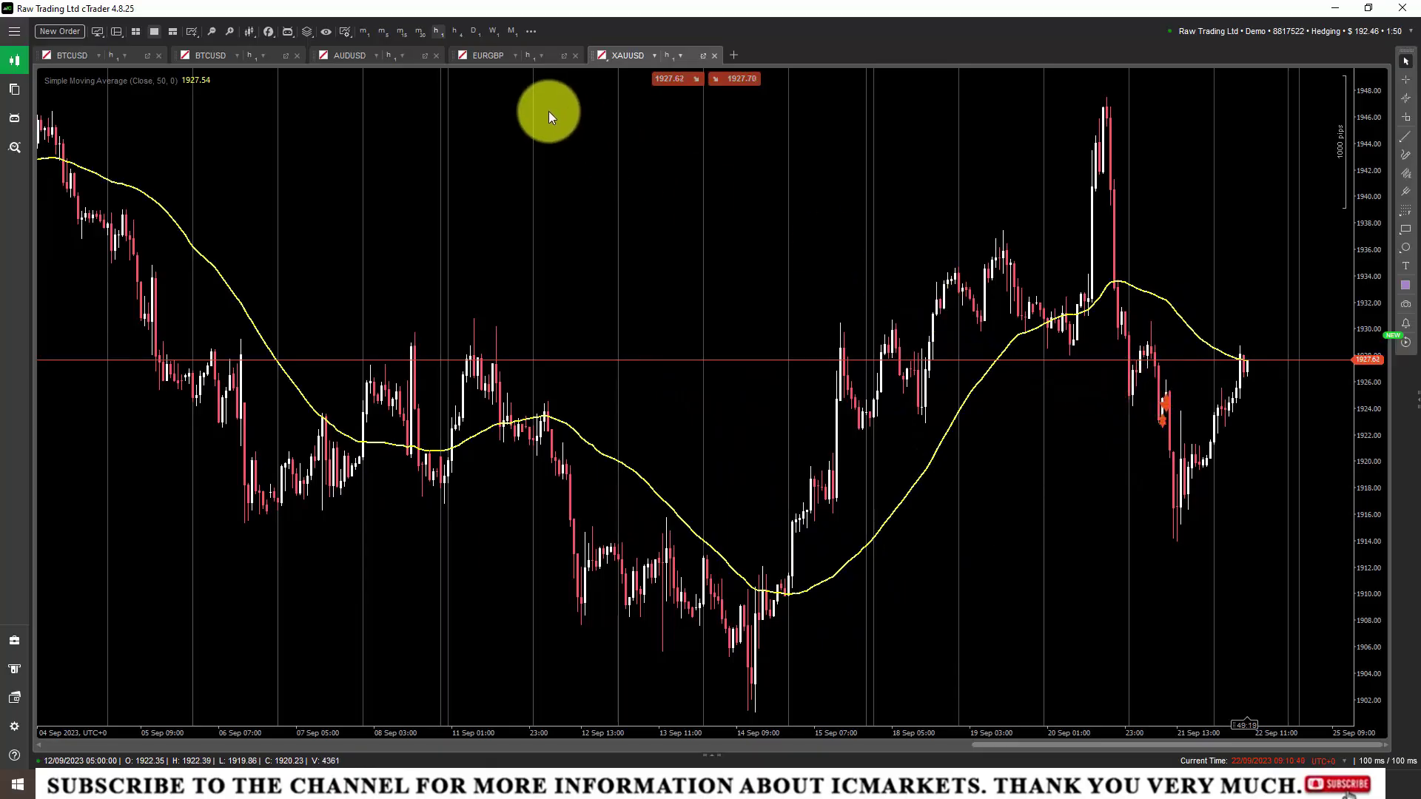
{"action": "left_click", "coordinate": [288, 31]}
{"action": "left_click", "coordinate": [269, 31]}
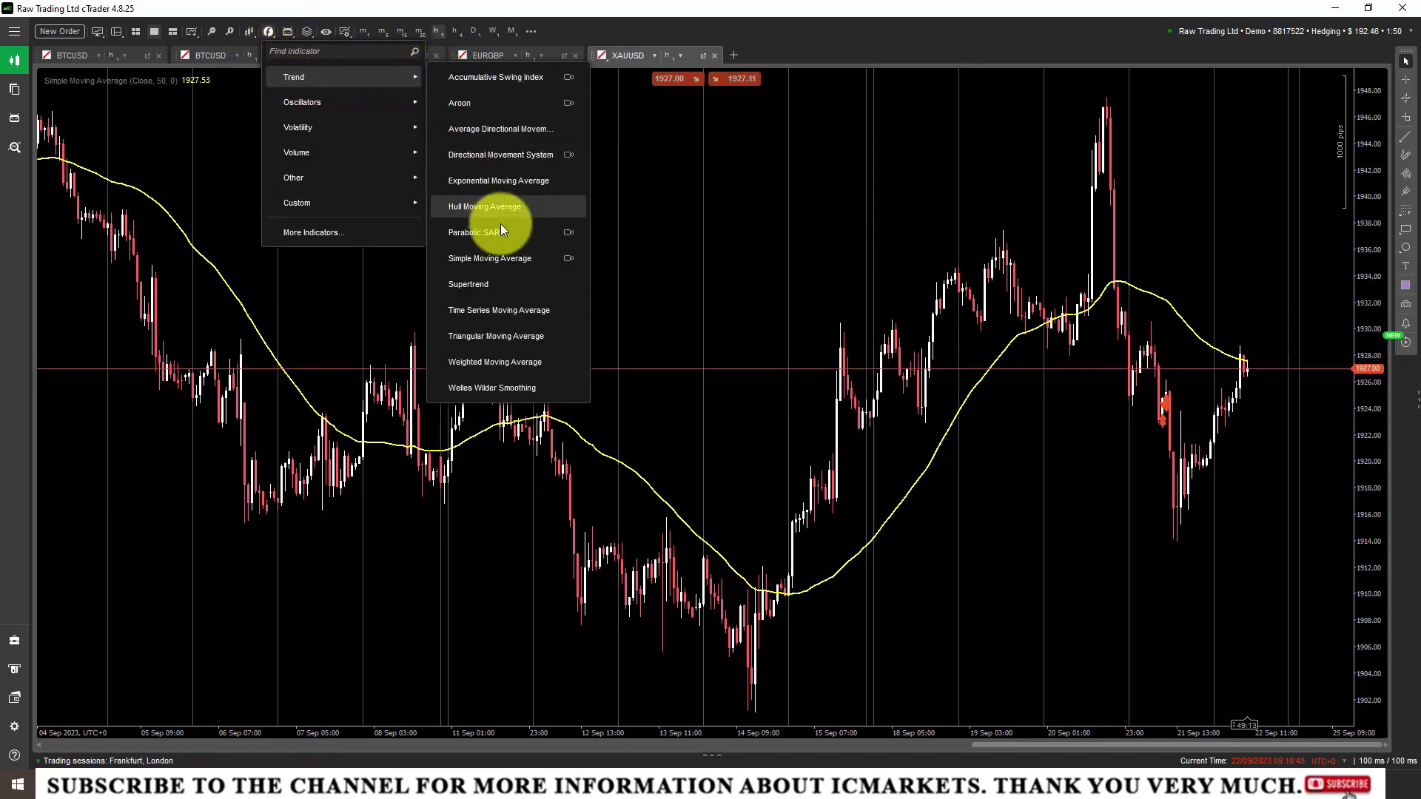
{"action": "left_click", "coordinate": [516, 255]}
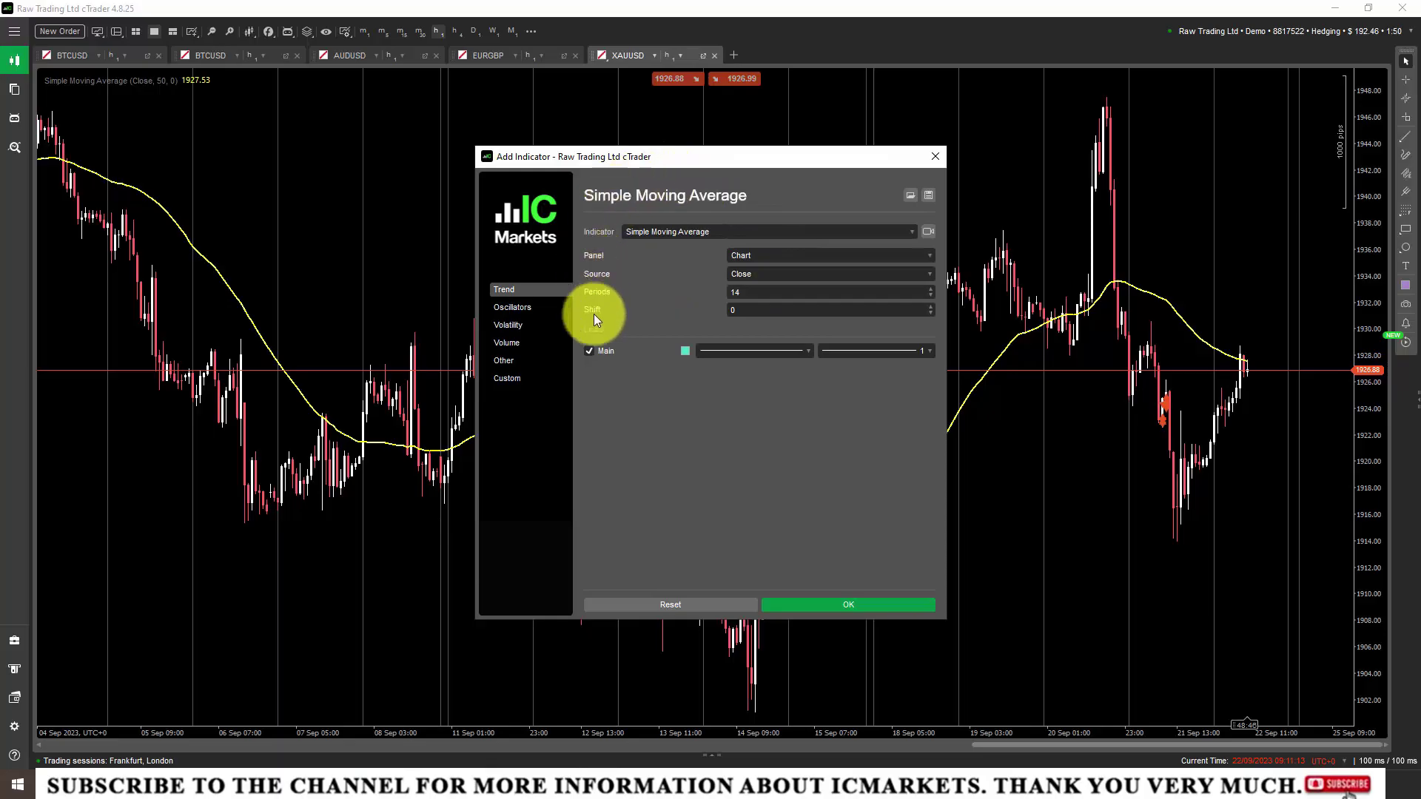
{"action": "left_click", "coordinate": [516, 308]}
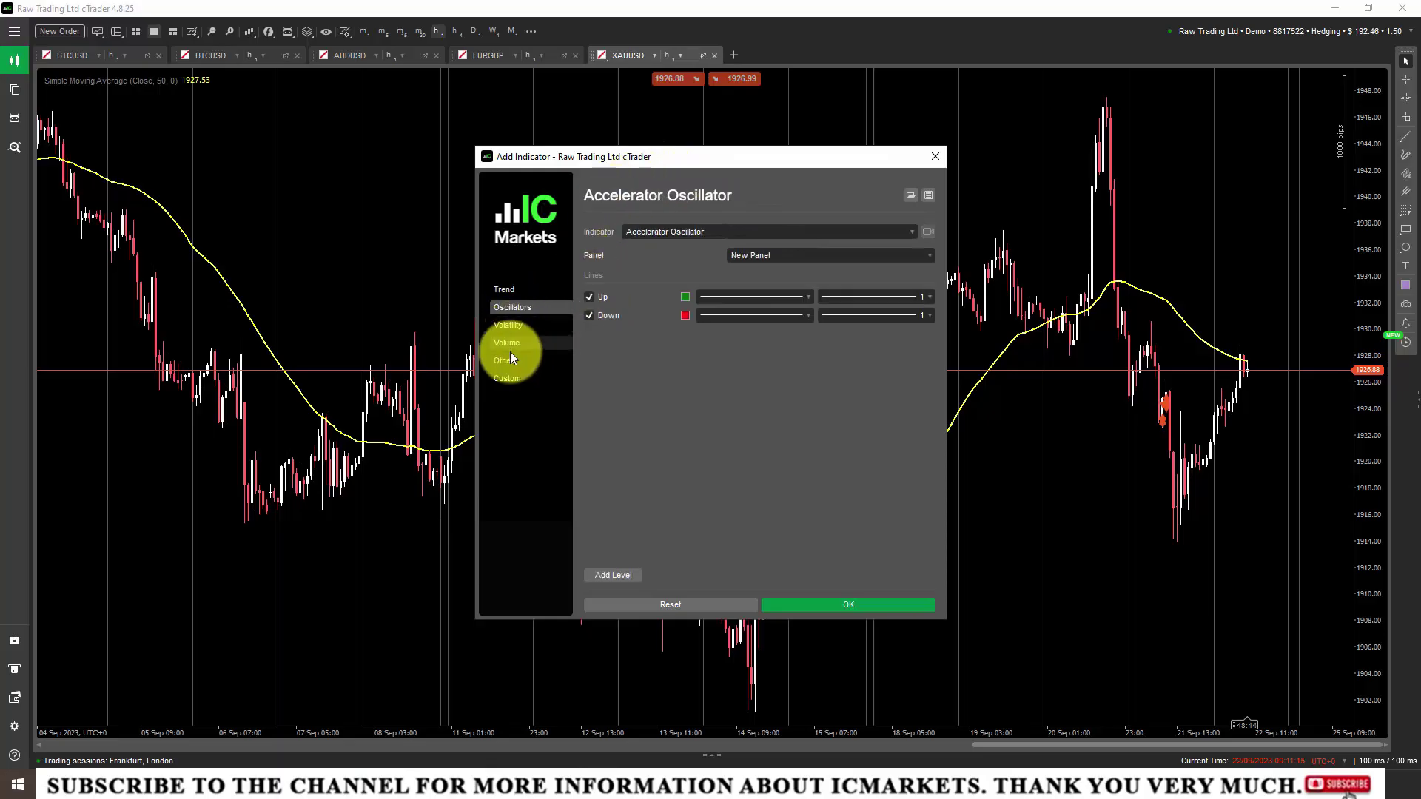
{"action": "left_click", "coordinate": [512, 332]}
{"action": "left_click", "coordinate": [512, 345]}
{"action": "left_click", "coordinate": [513, 358]}
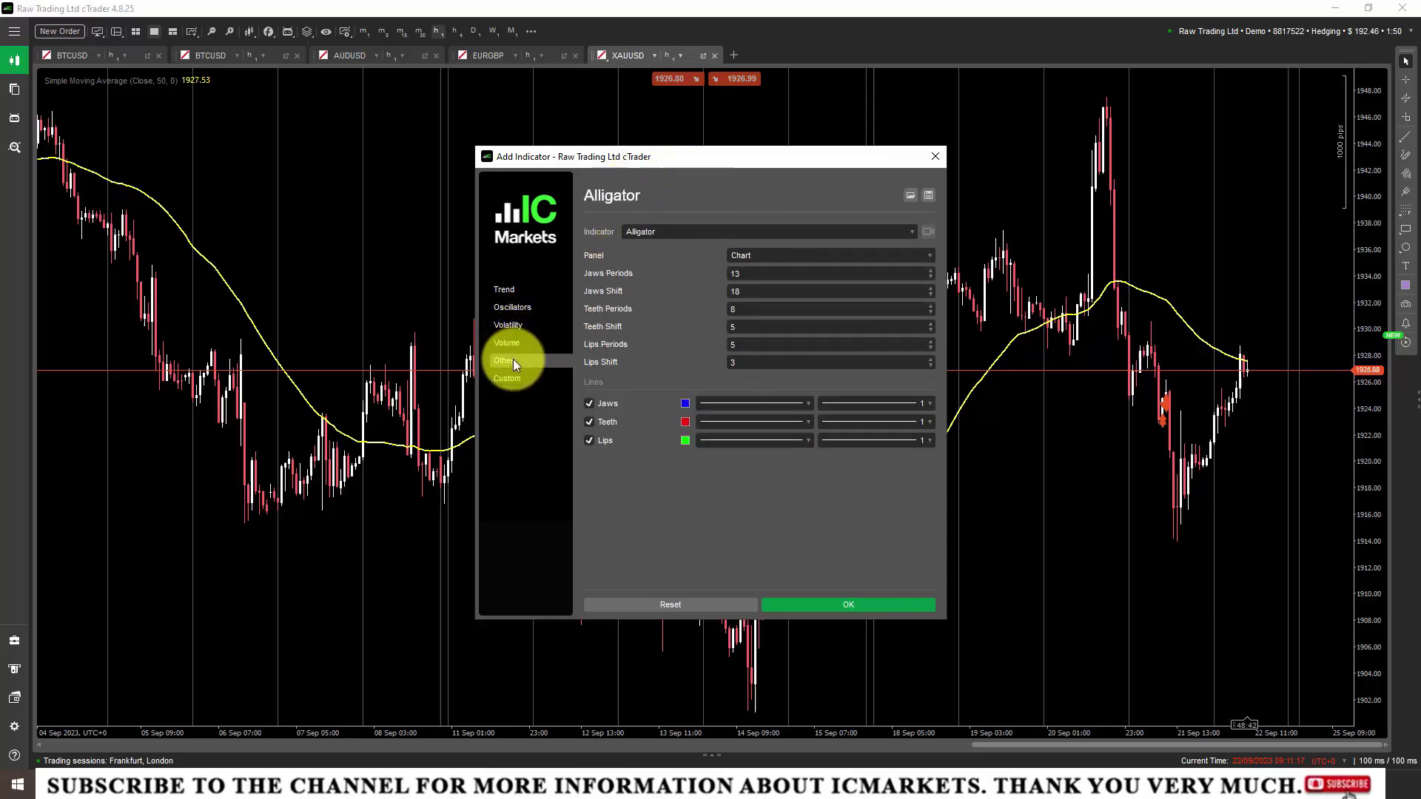
{"action": "left_click", "coordinate": [514, 375]}
{"action": "left_click", "coordinate": [509, 289]}
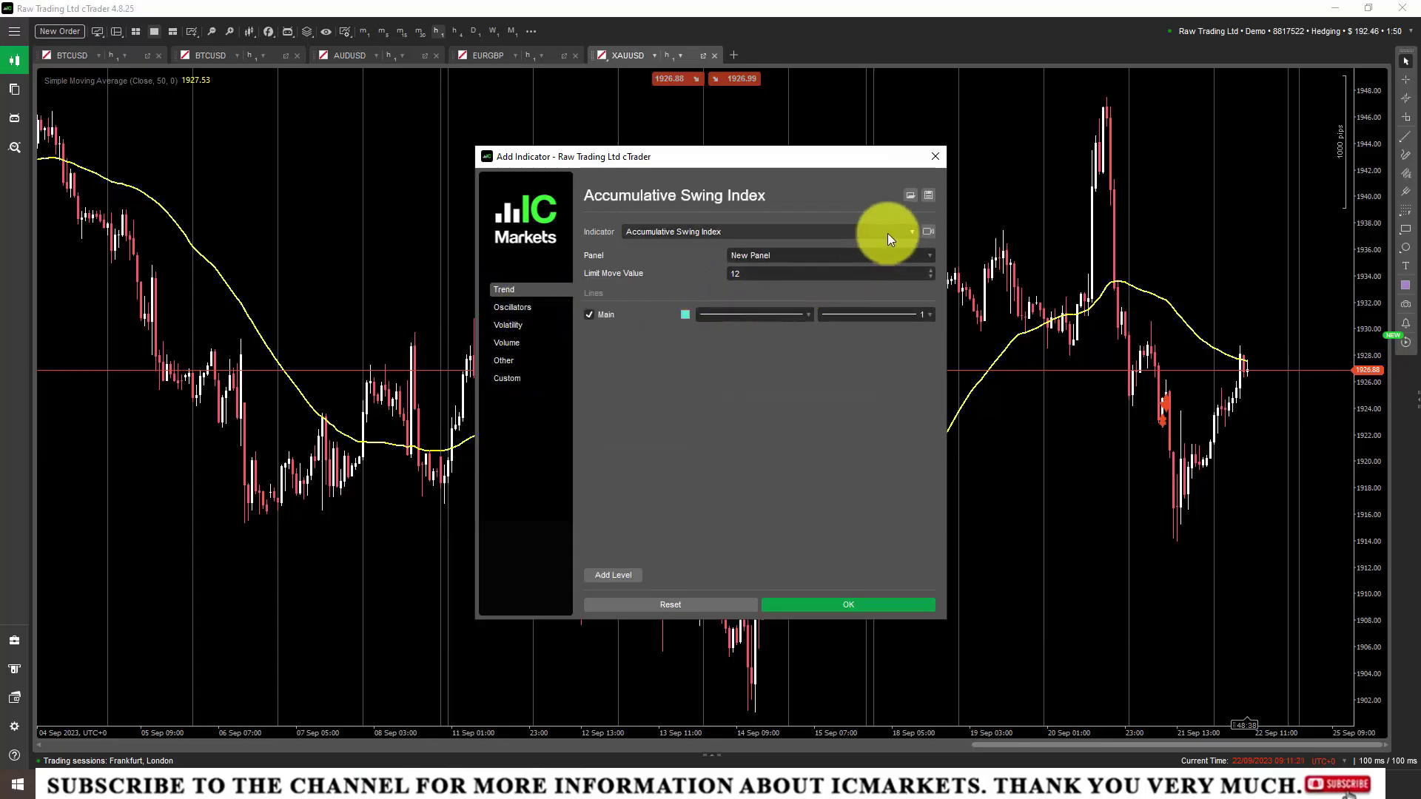
{"action": "left_click", "coordinate": [912, 230]}
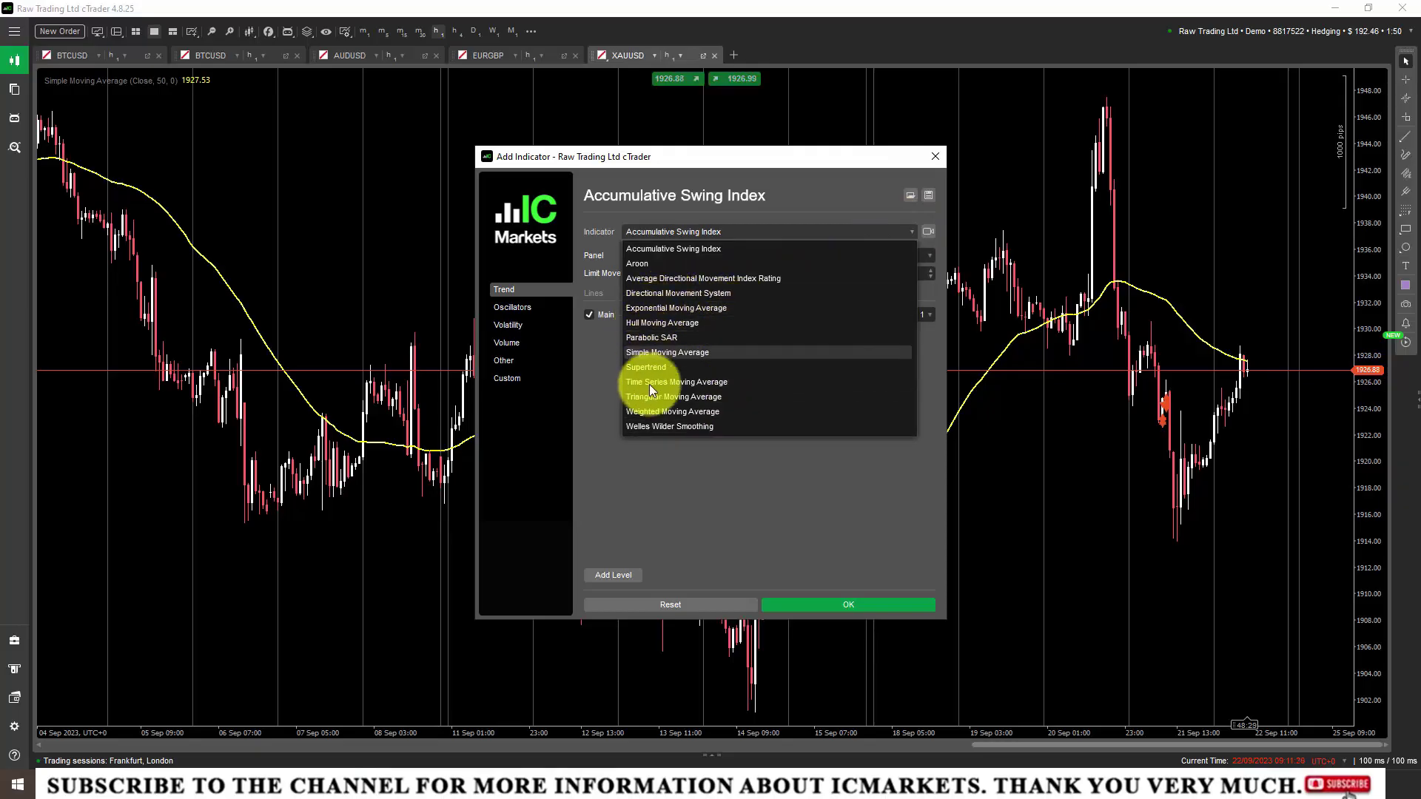
{"action": "left_click", "coordinate": [989, 482]}
Choose the Stochastic Oscillator from the oscillator indicators.
{"action": "left_click", "coordinate": [288, 33]}
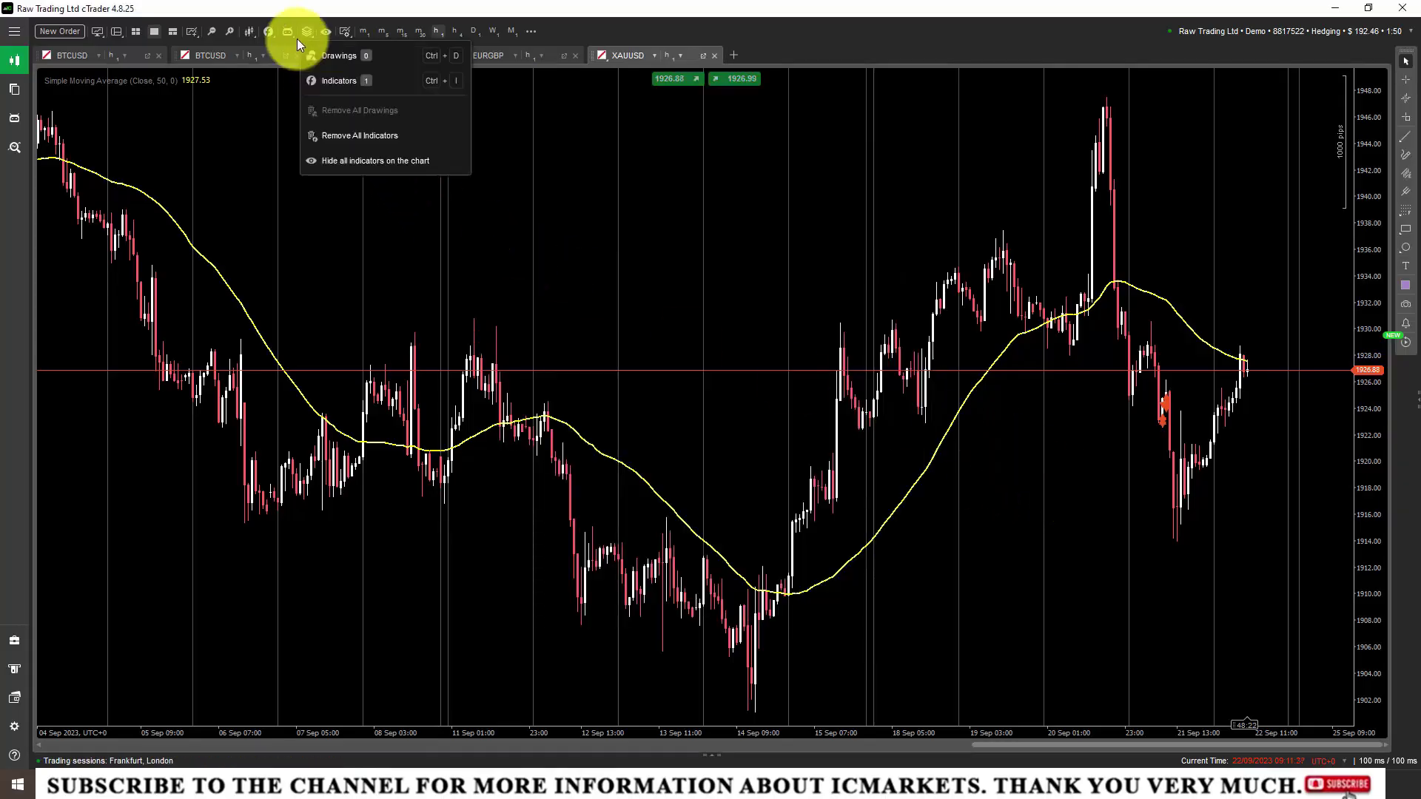
{"action": "left_click", "coordinate": [269, 33]}
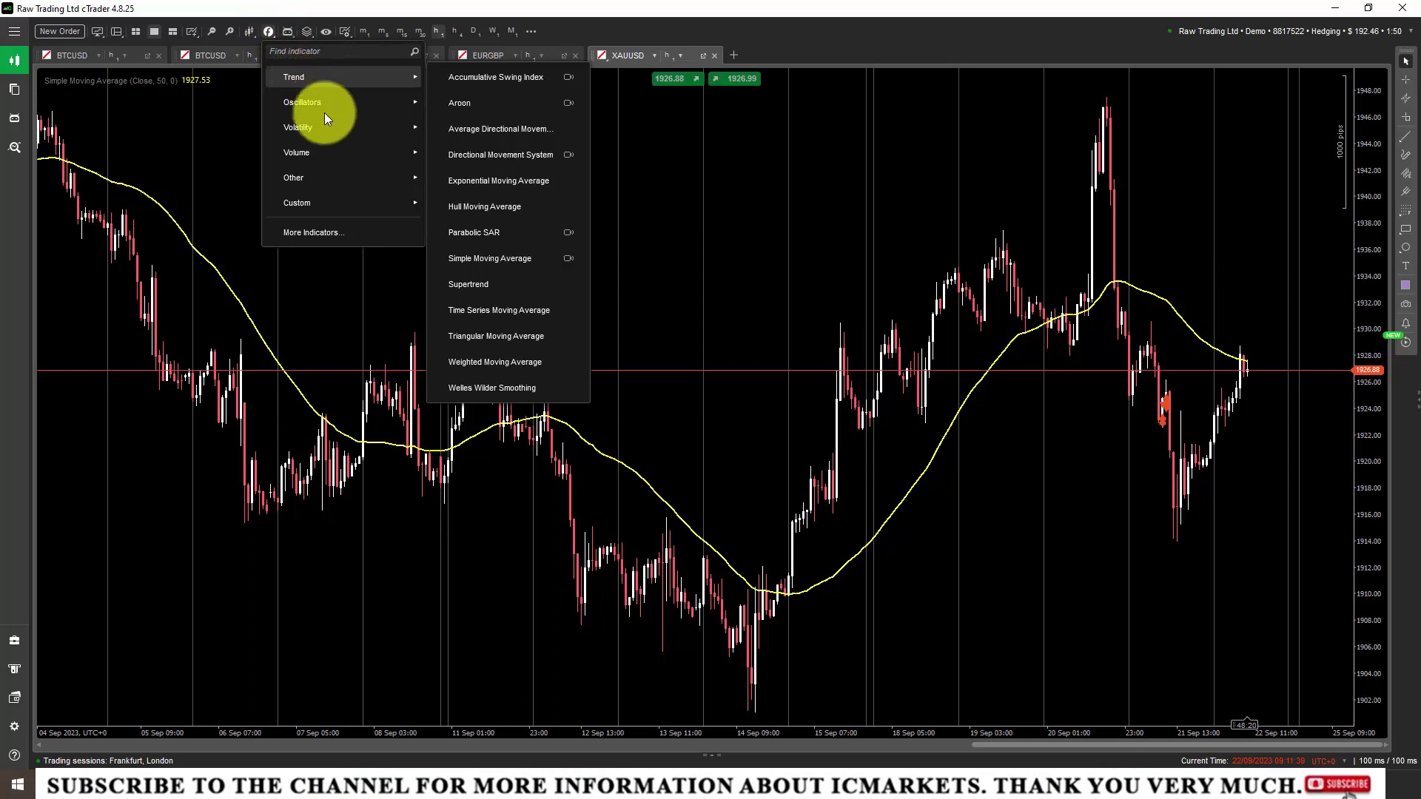
{"action": "mouse_move", "coordinate": [295, 77]}
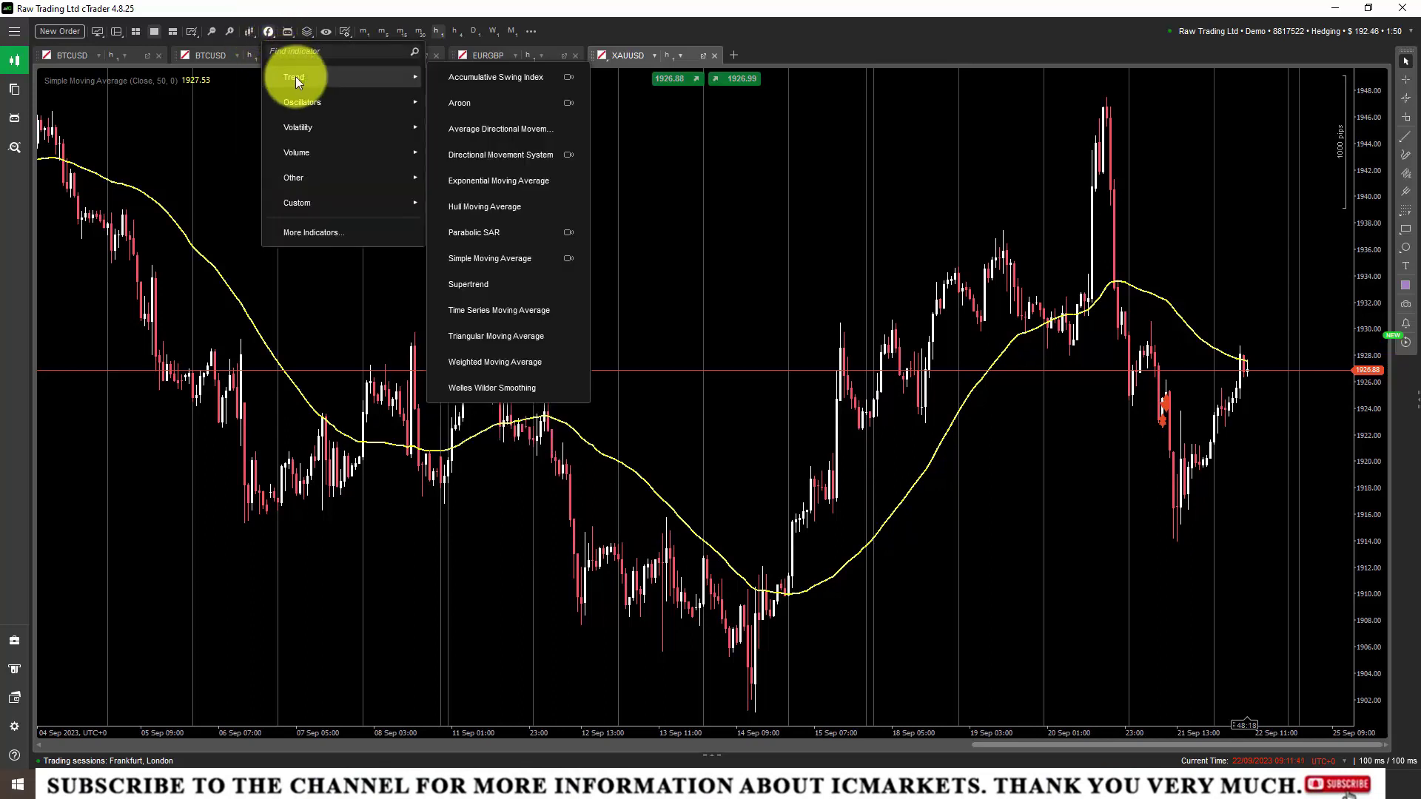
{"action": "left_click", "coordinate": [481, 226]}
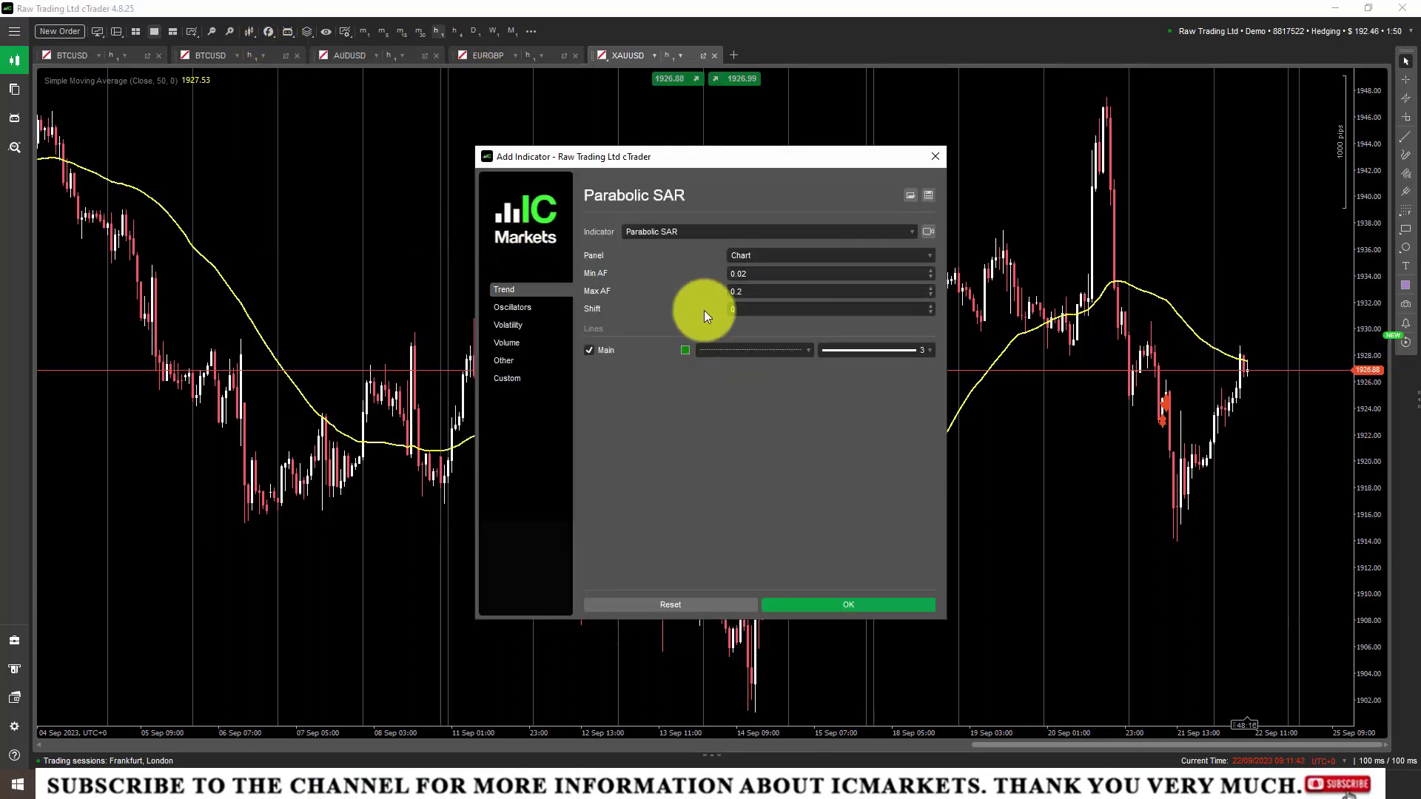
{"action": "left_click", "coordinate": [907, 231]}
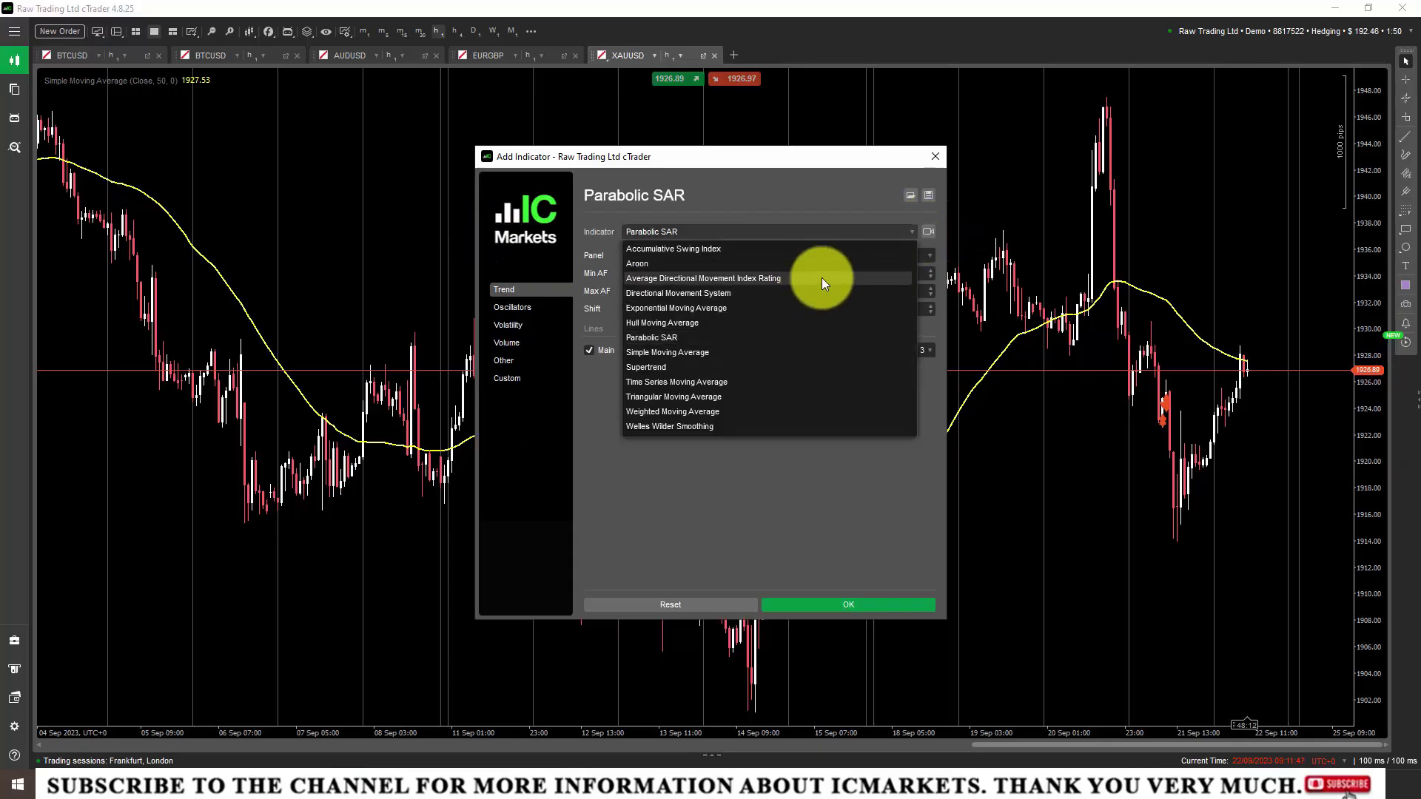
{"action": "left_click", "coordinate": [502, 304]}
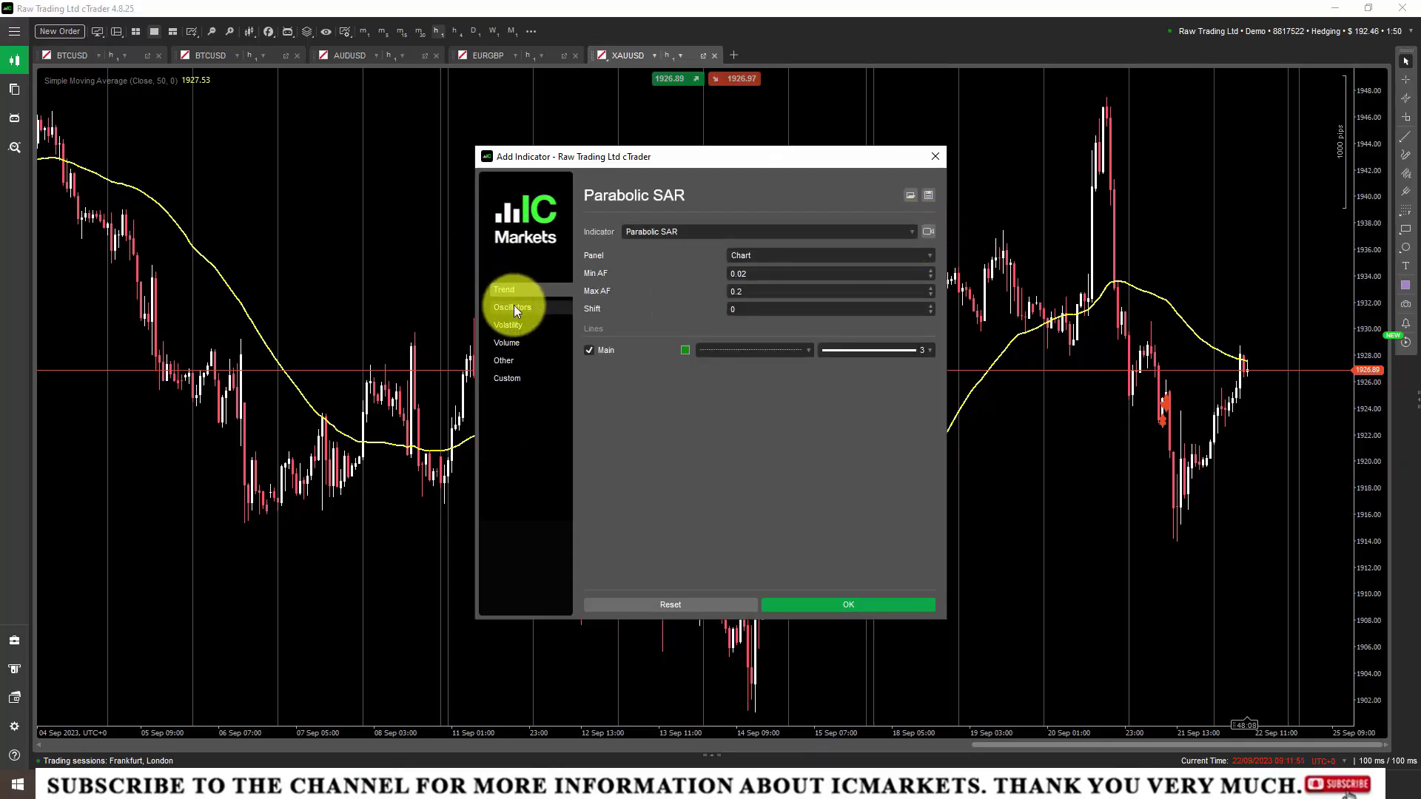
{"action": "left_click", "coordinate": [515, 305]}
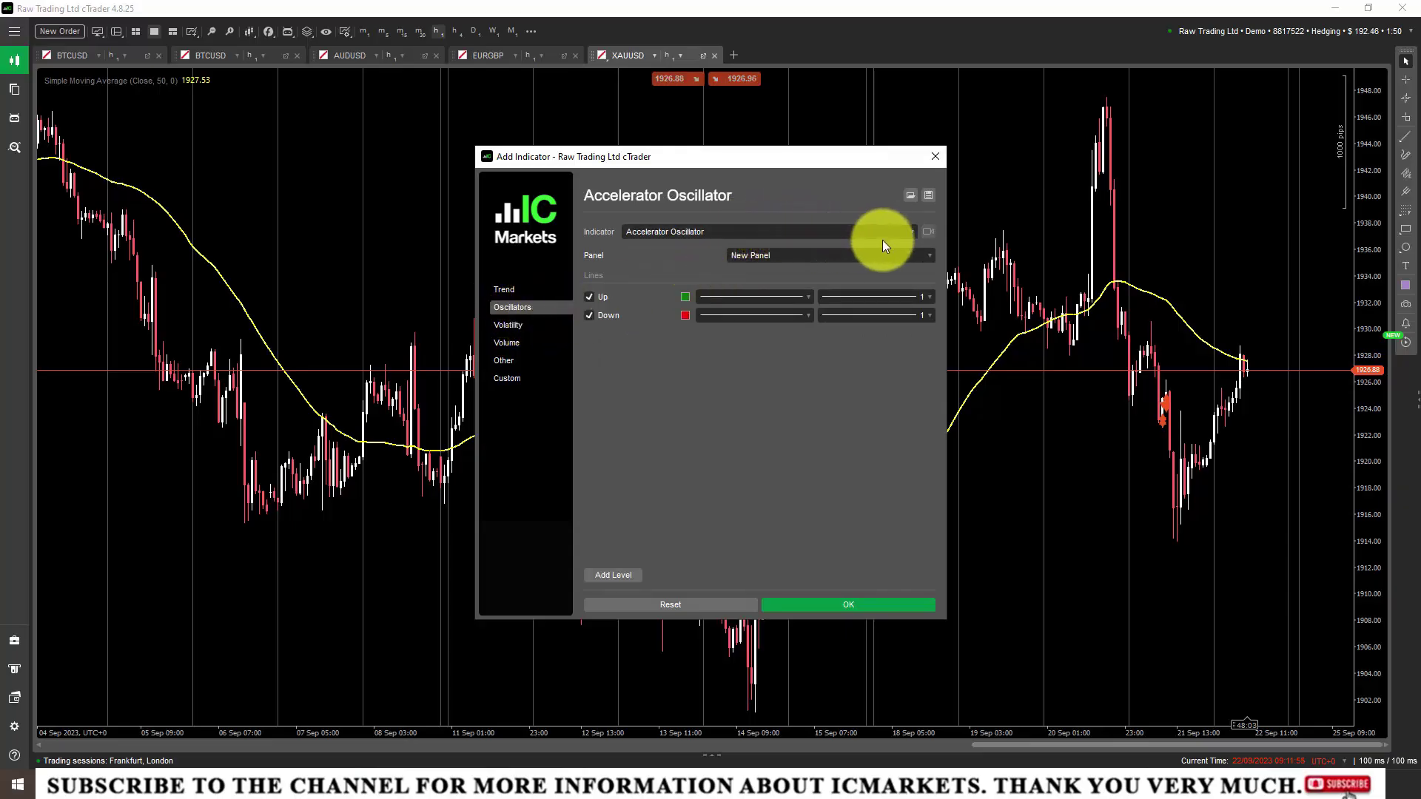
{"action": "left_click", "coordinate": [914, 233]}
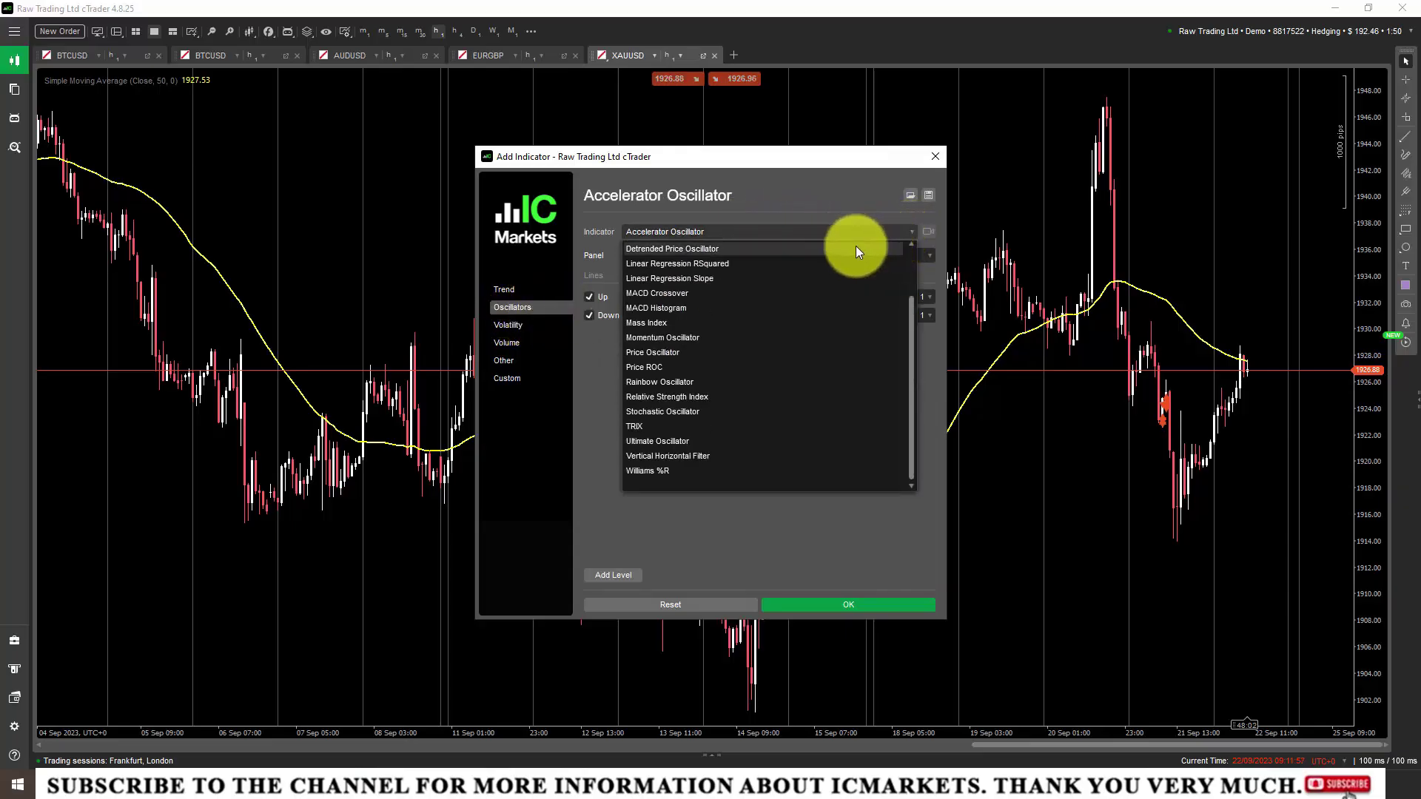
{"action": "left_click", "coordinate": [682, 410]}
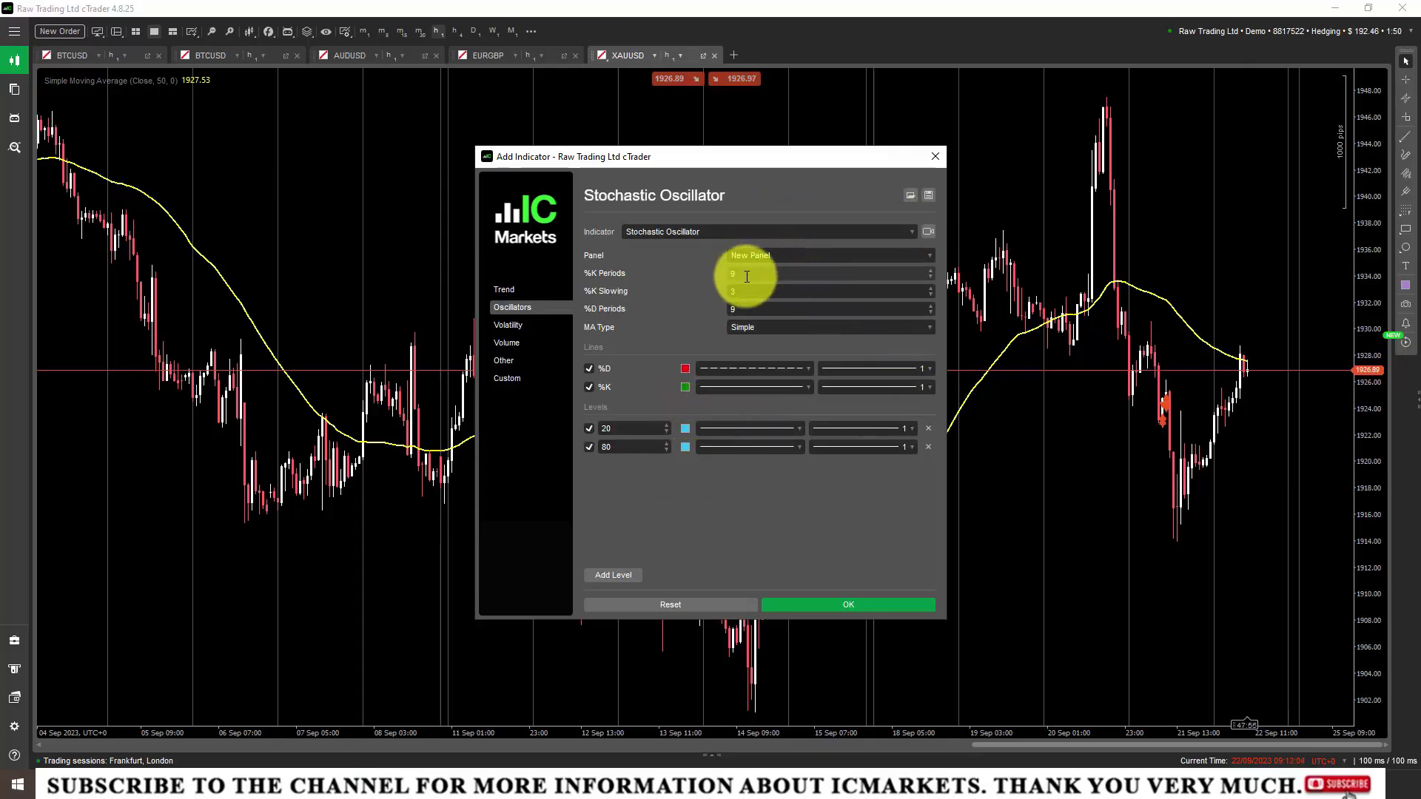
Enter %K Periods 10 and %K Slowing 5, and colour the %D and %K lines red.
{"action": "type", "text": "10"}
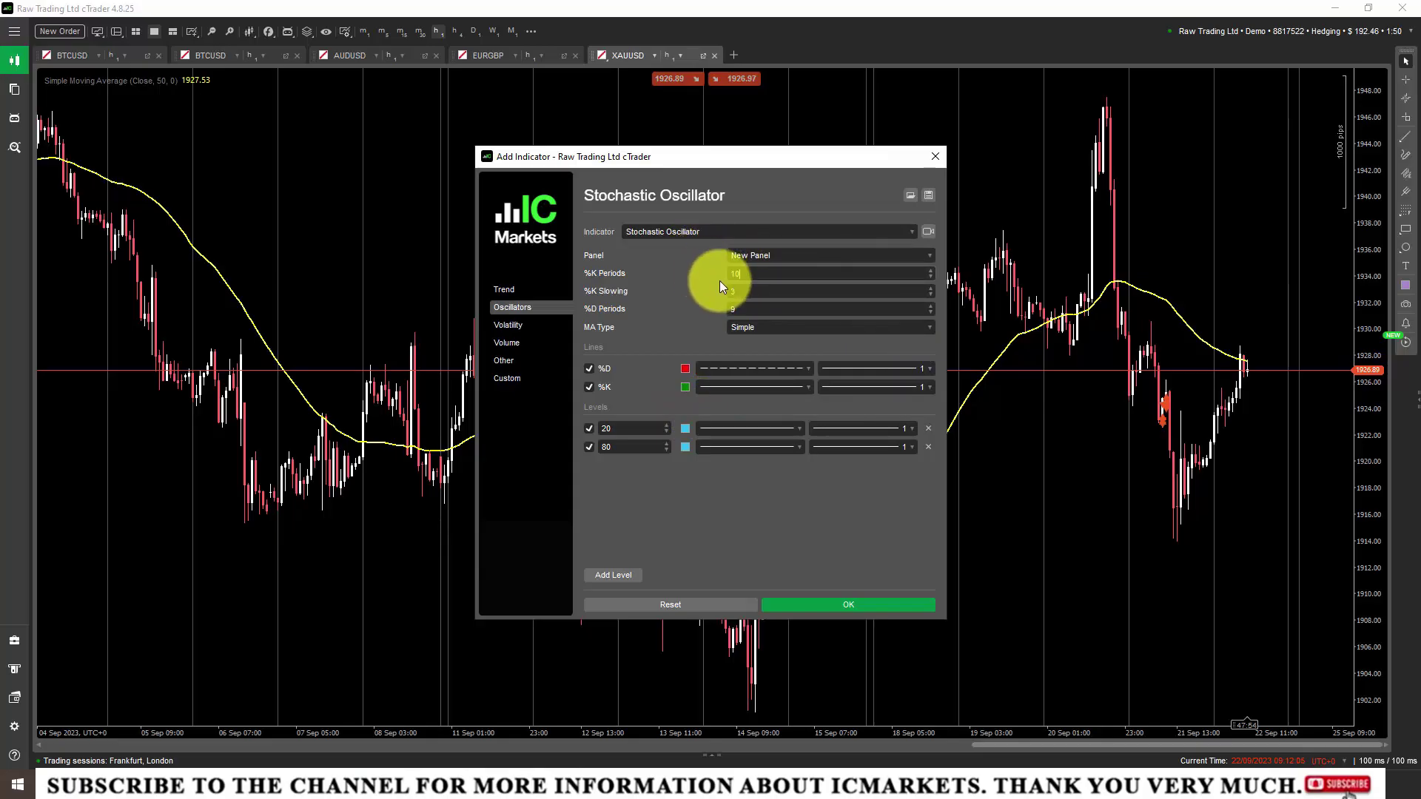
{"action": "key", "text": "Tab"}
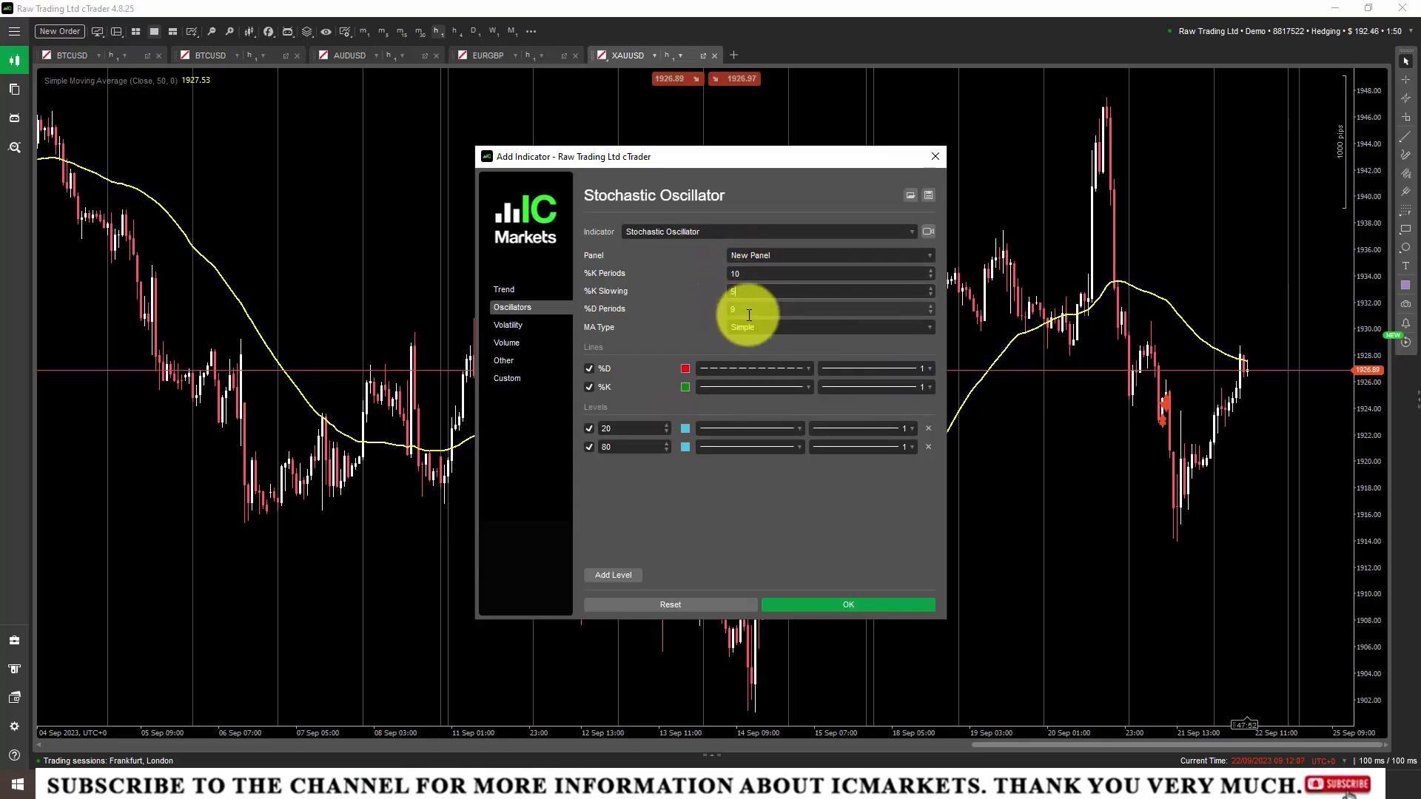
{"action": "type", "text": "5"}
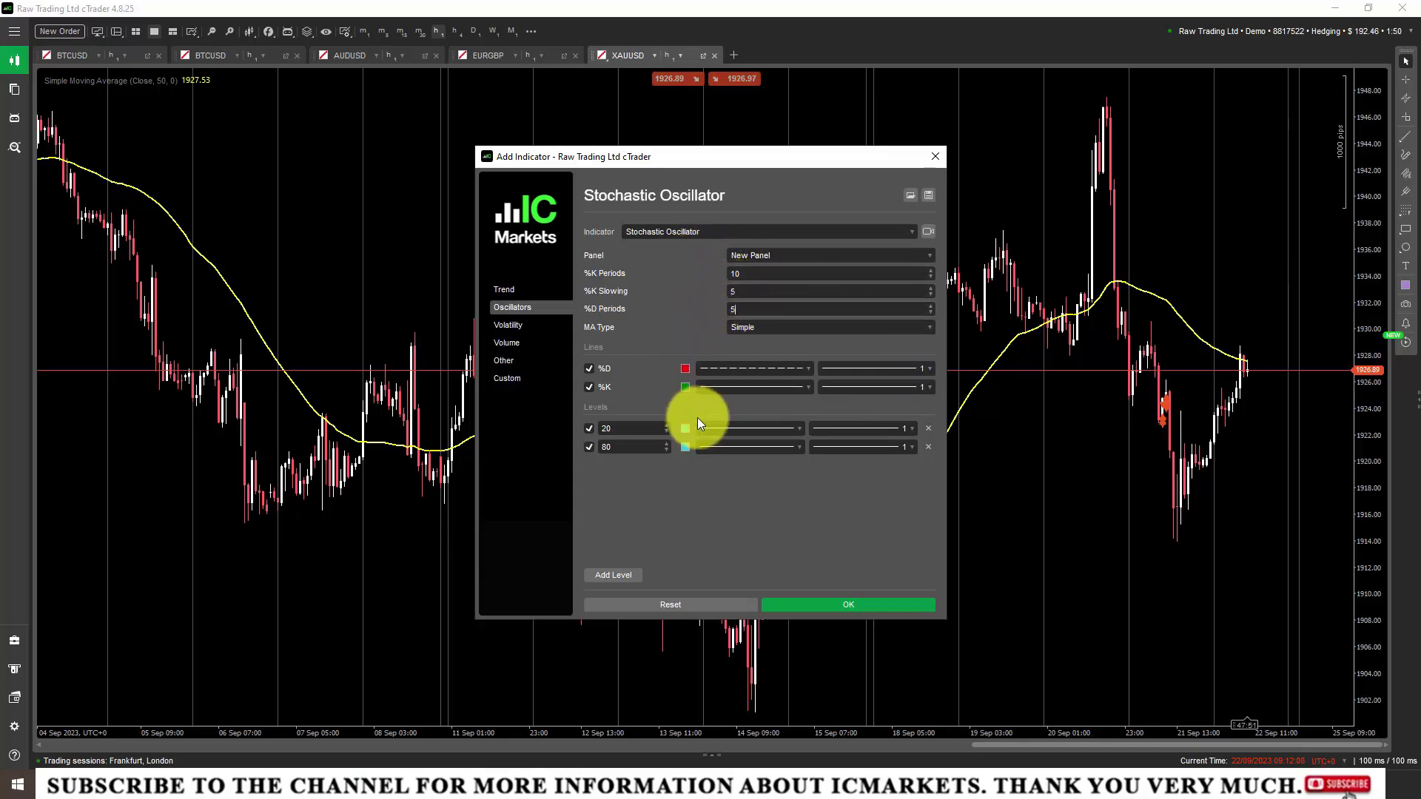
{"action": "left_click", "coordinate": [685, 369]}
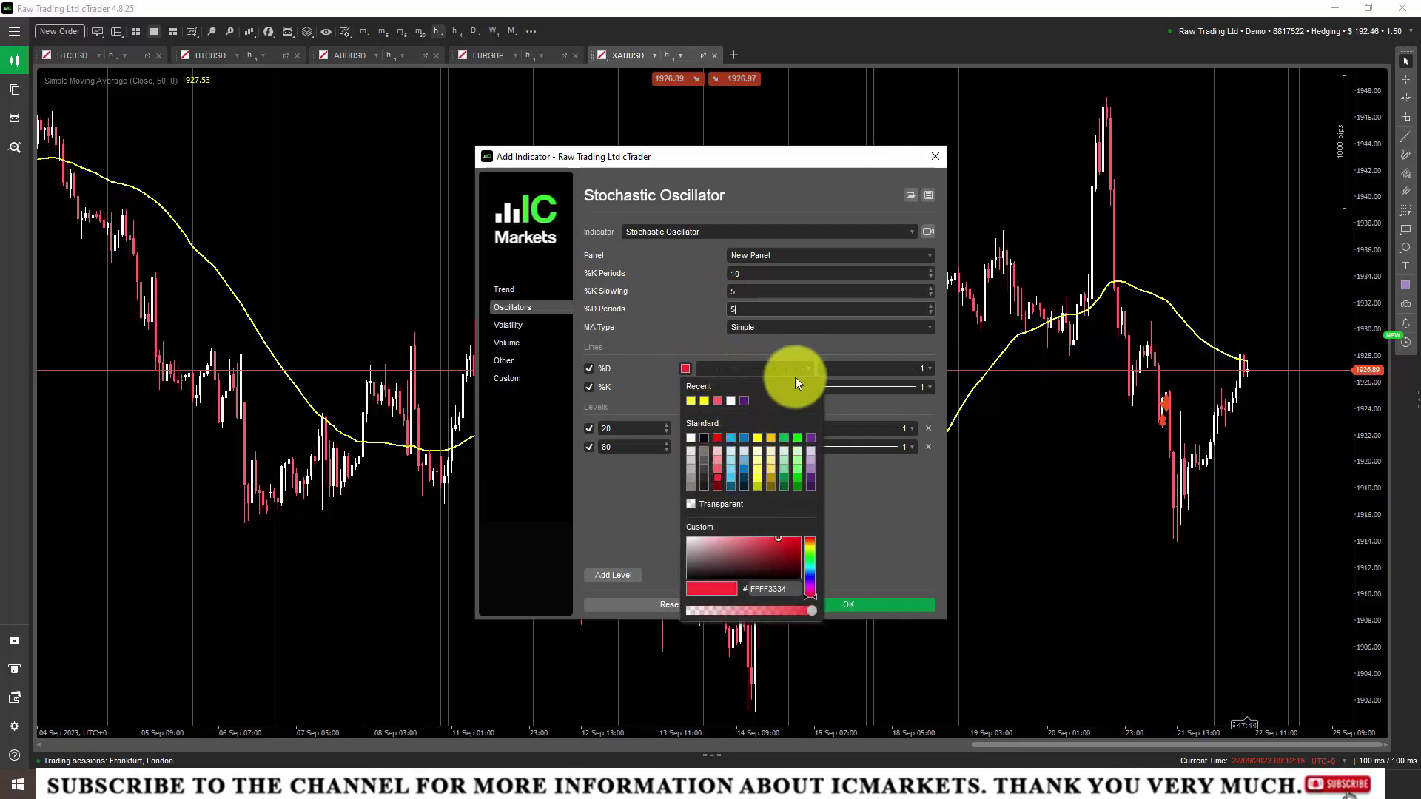
{"action": "left_click", "coordinate": [810, 364]}
{"action": "left_click", "coordinate": [685, 387]}
{"action": "left_click", "coordinate": [718, 456]}
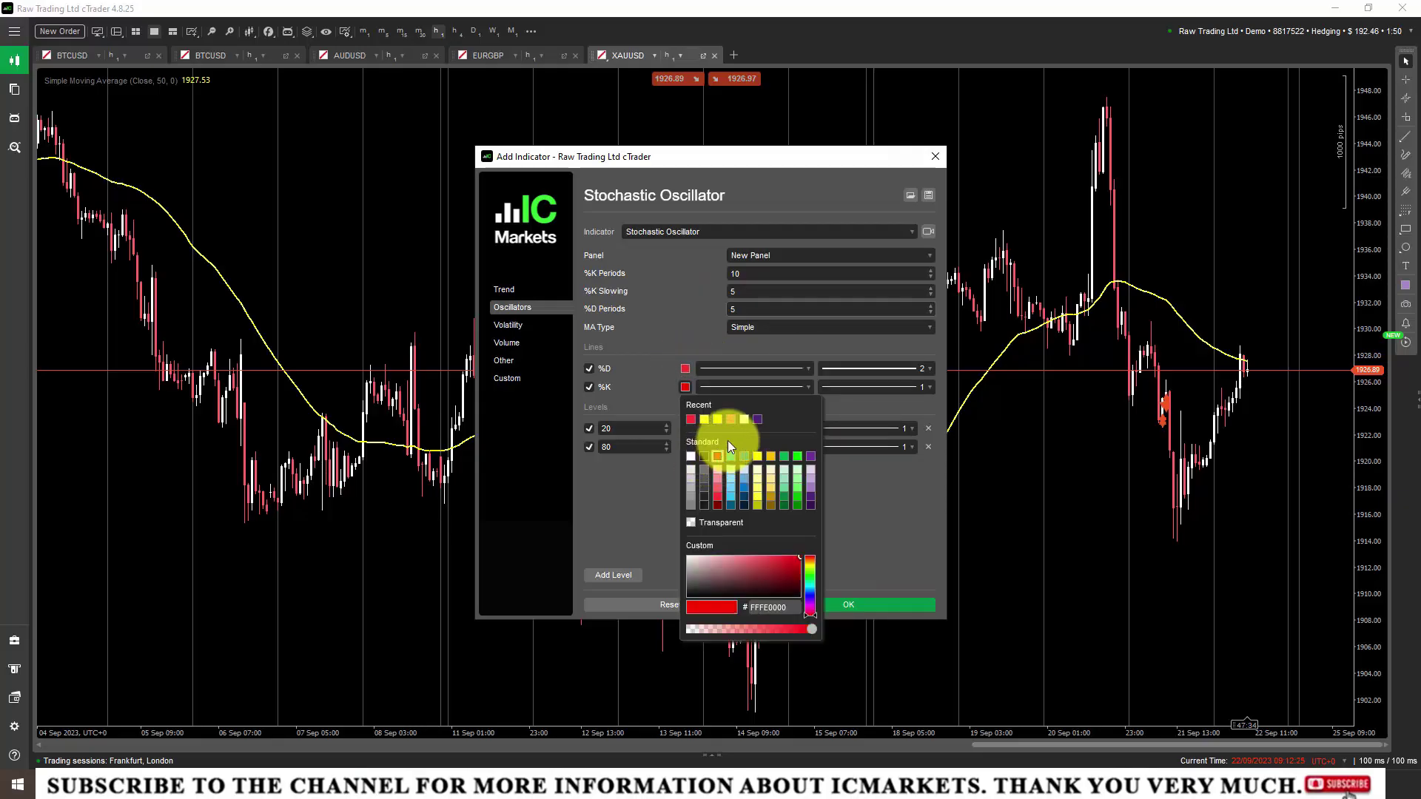
{"action": "left_click", "coordinate": [867, 497]}
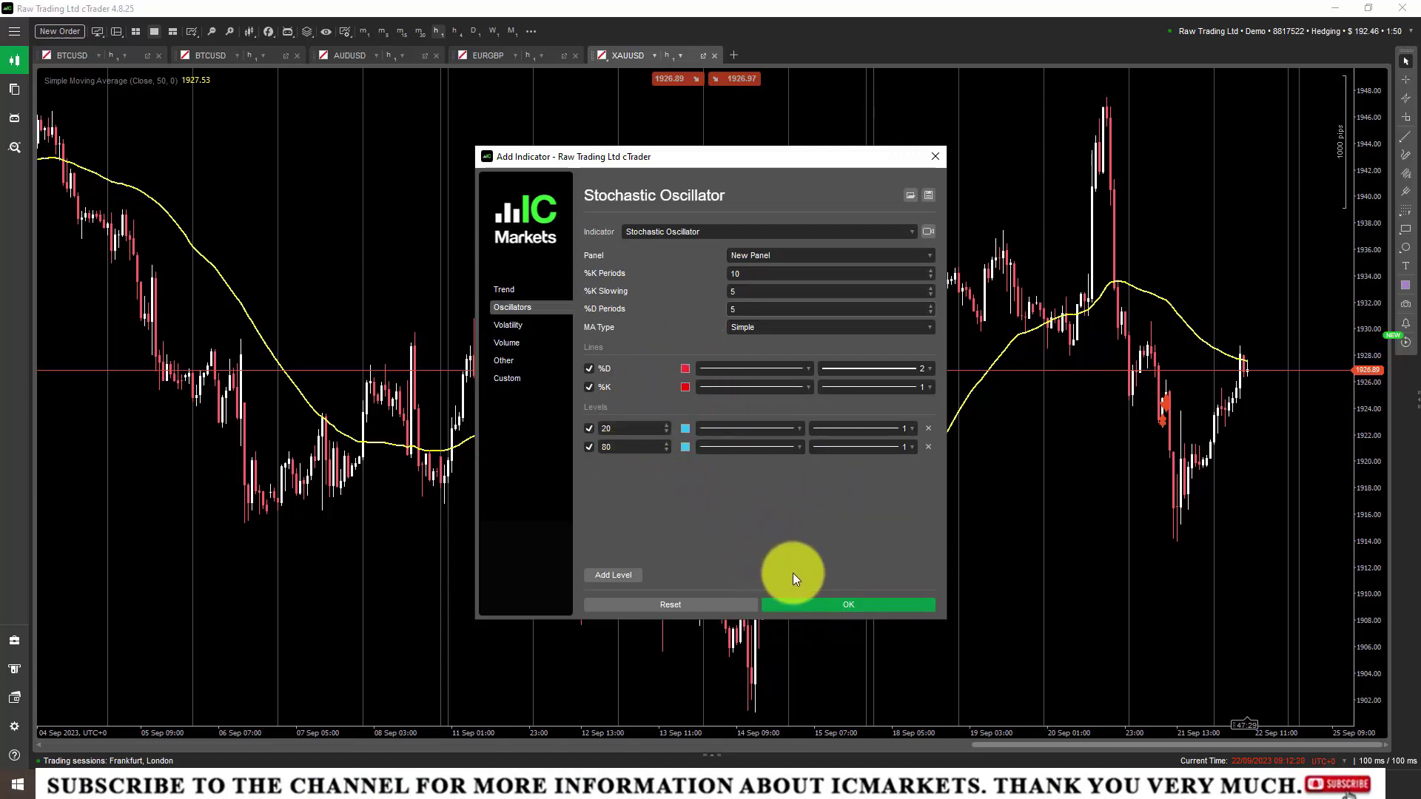
Add the Stochastic (10, 5, 5) pane and drag its divider down to enlarge the price chart.
{"action": "left_click", "coordinate": [823, 603]}
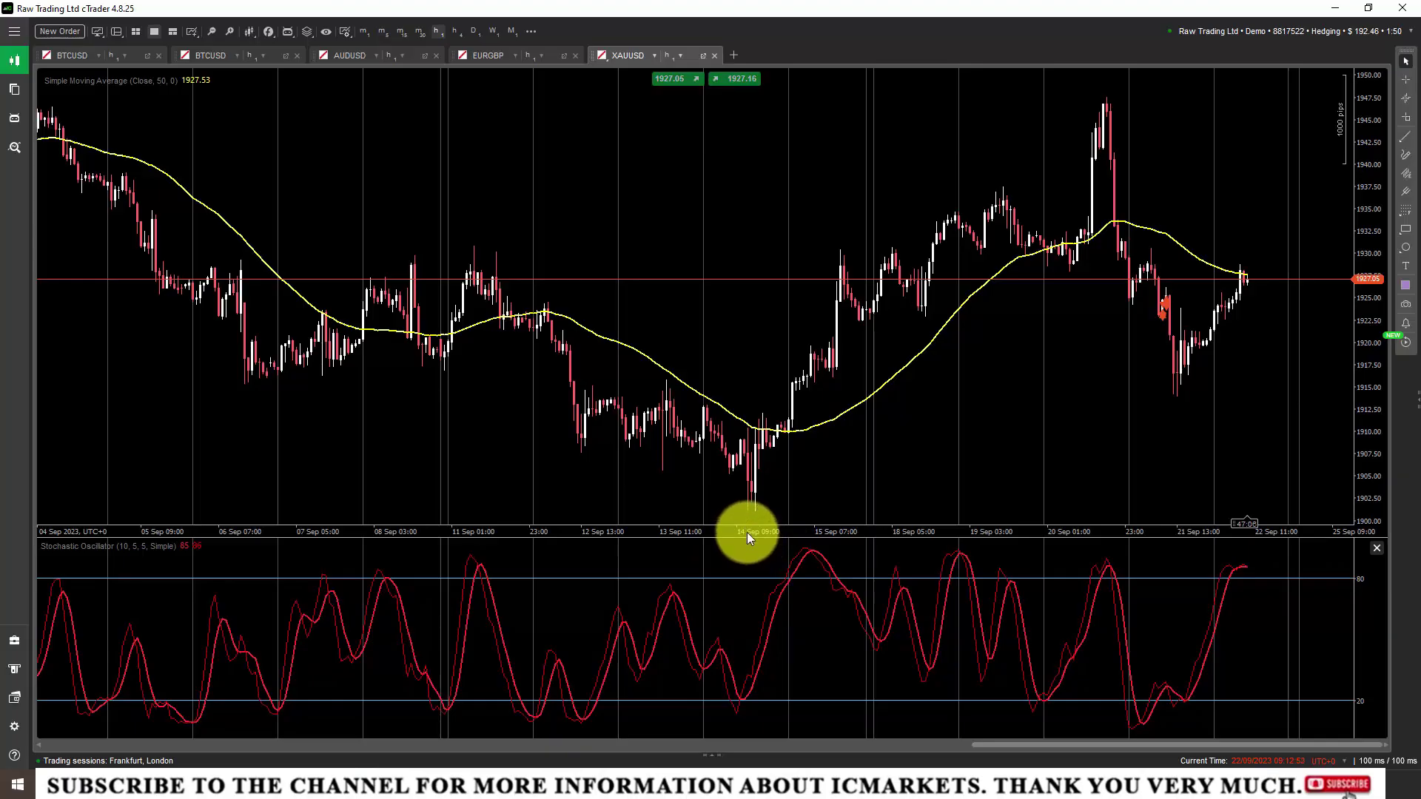
{"action": "left_click_drag", "start_coordinate": [746, 534], "coordinate": [757, 623]}
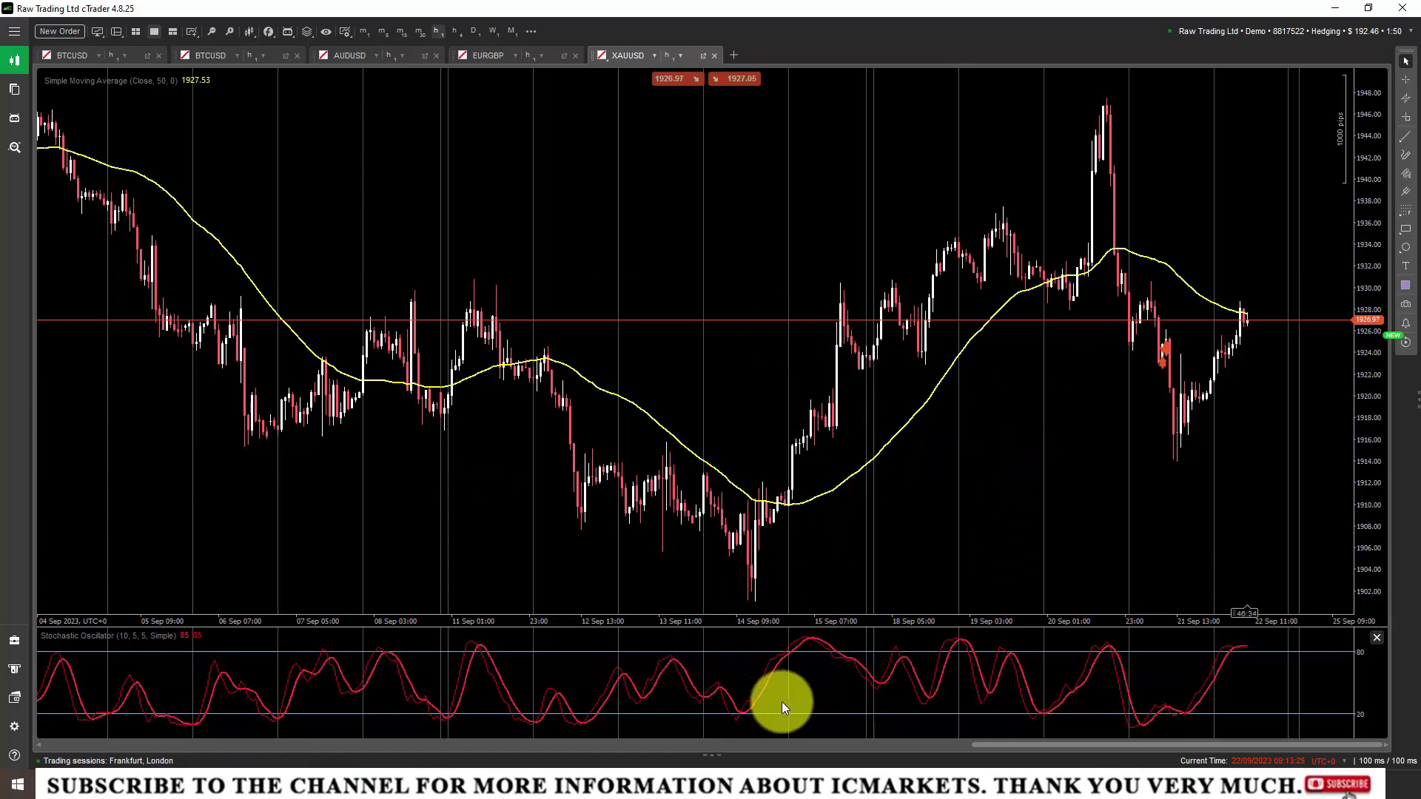
Delete the Stochastic pane and the 50-period Simple Moving Average from the XAUUSD chart.
{"action": "left_click", "coordinate": [1377, 638]}
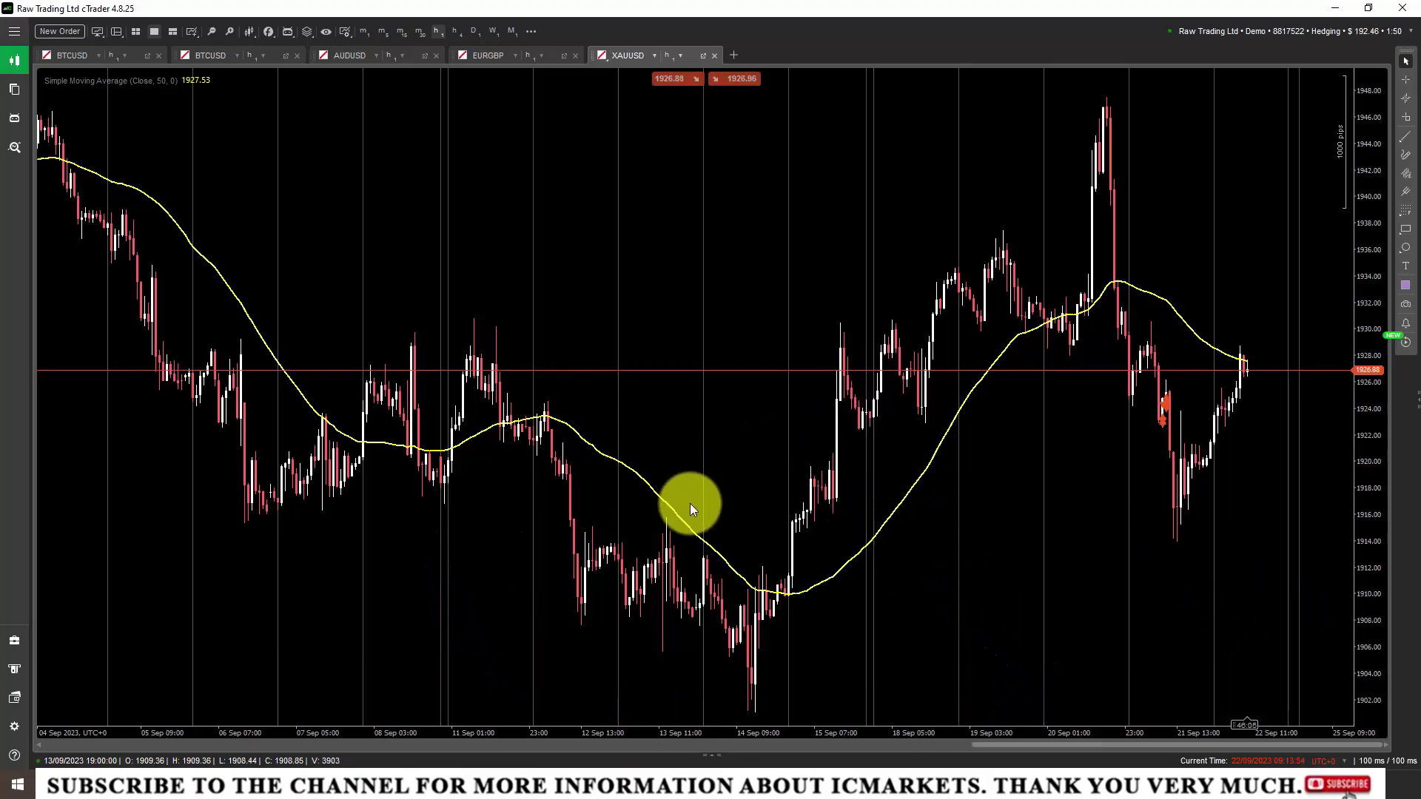
{"action": "double_click", "coordinate": [906, 494]}
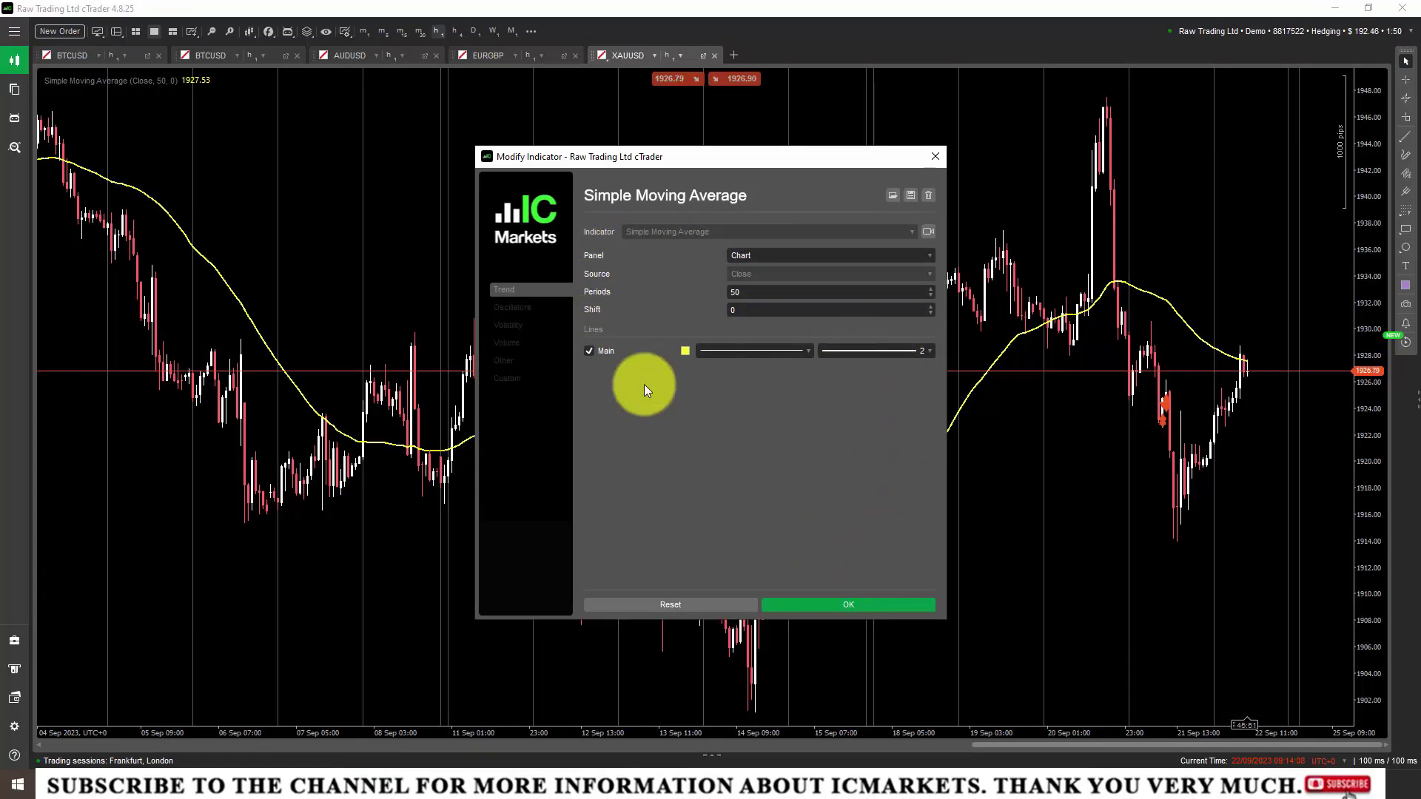
{"action": "left_click", "coordinate": [926, 192]}
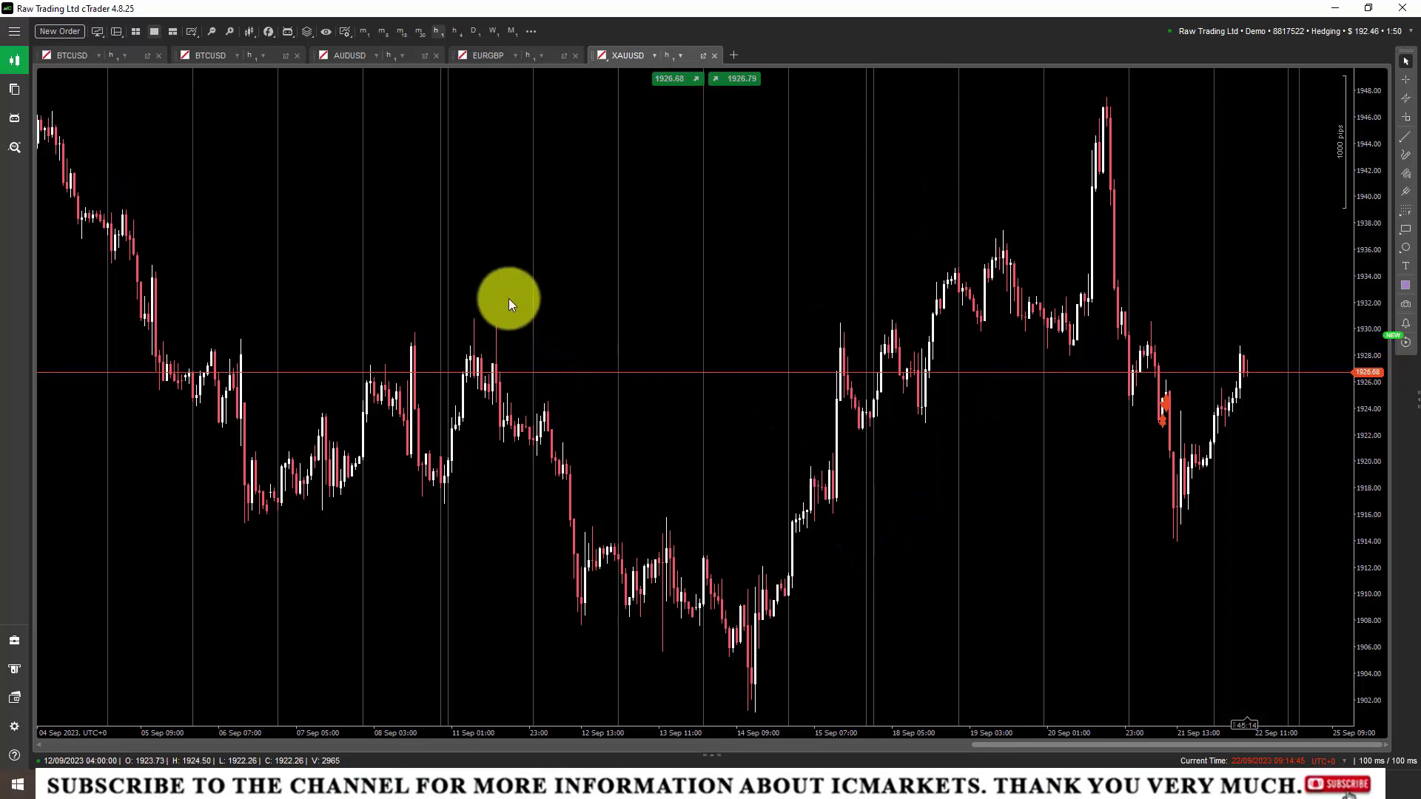
Pick Bollinger Bands from the Volatility indicators to open its settings.
{"action": "left_click", "coordinate": [268, 33]}
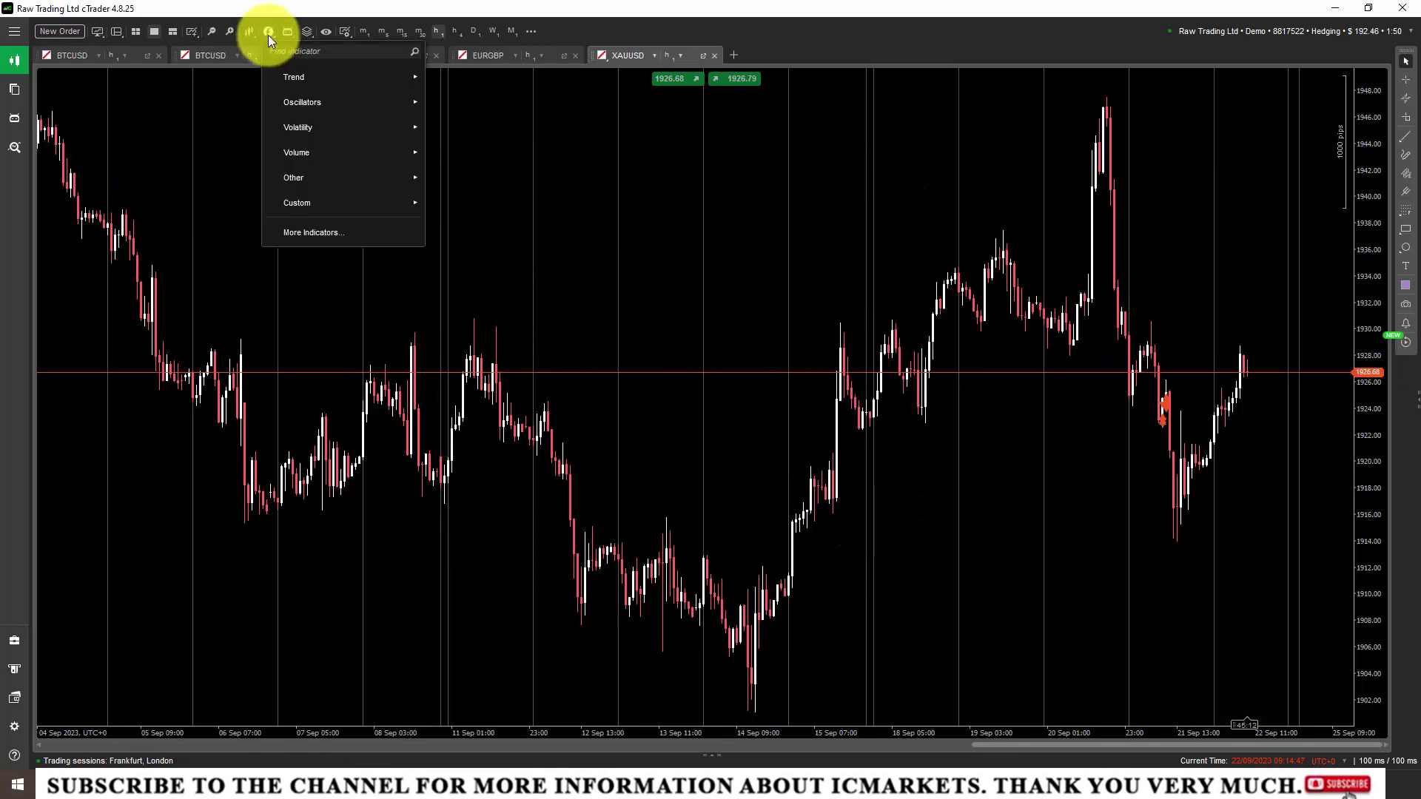
{"action": "mouse_move", "coordinate": [296, 110]}
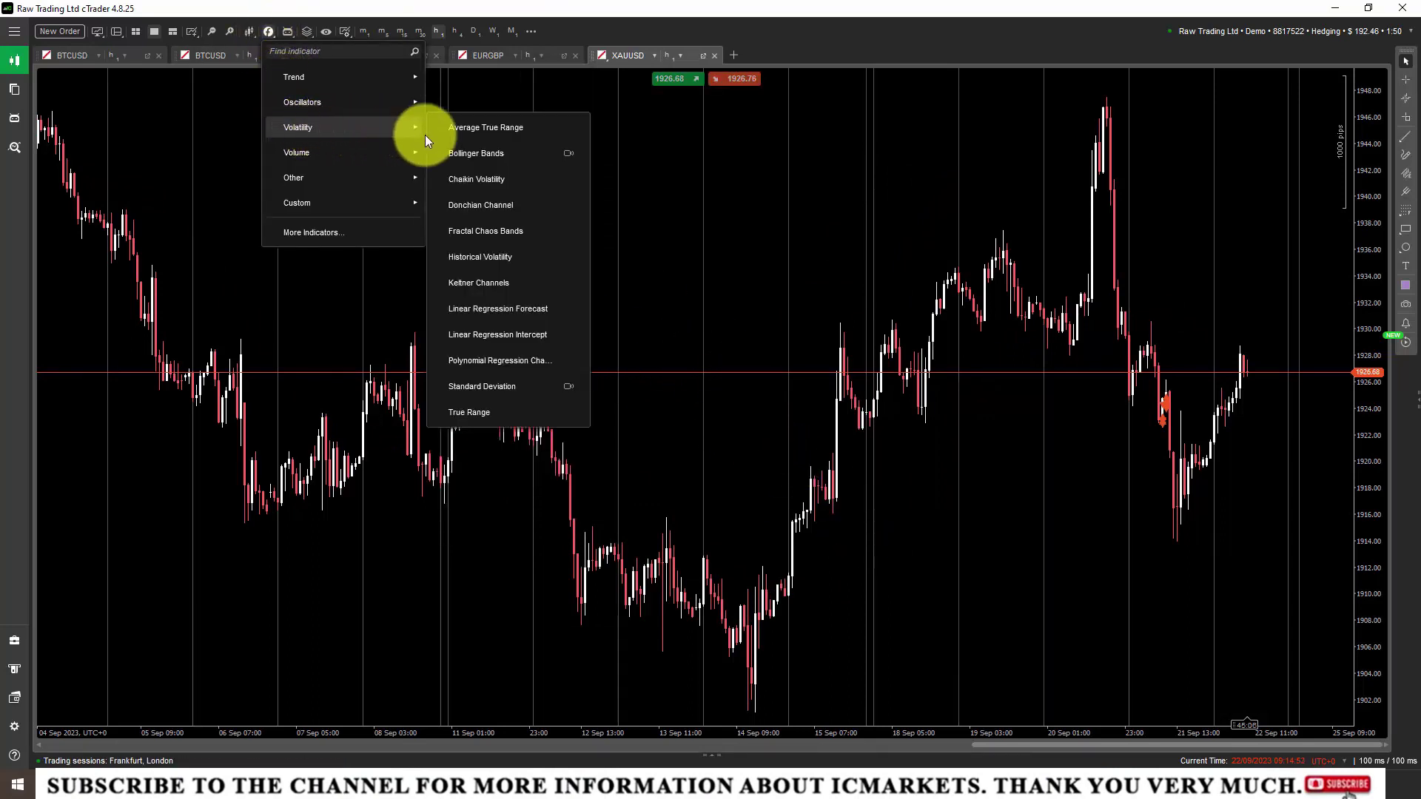
{"action": "left_click", "coordinate": [465, 154]}
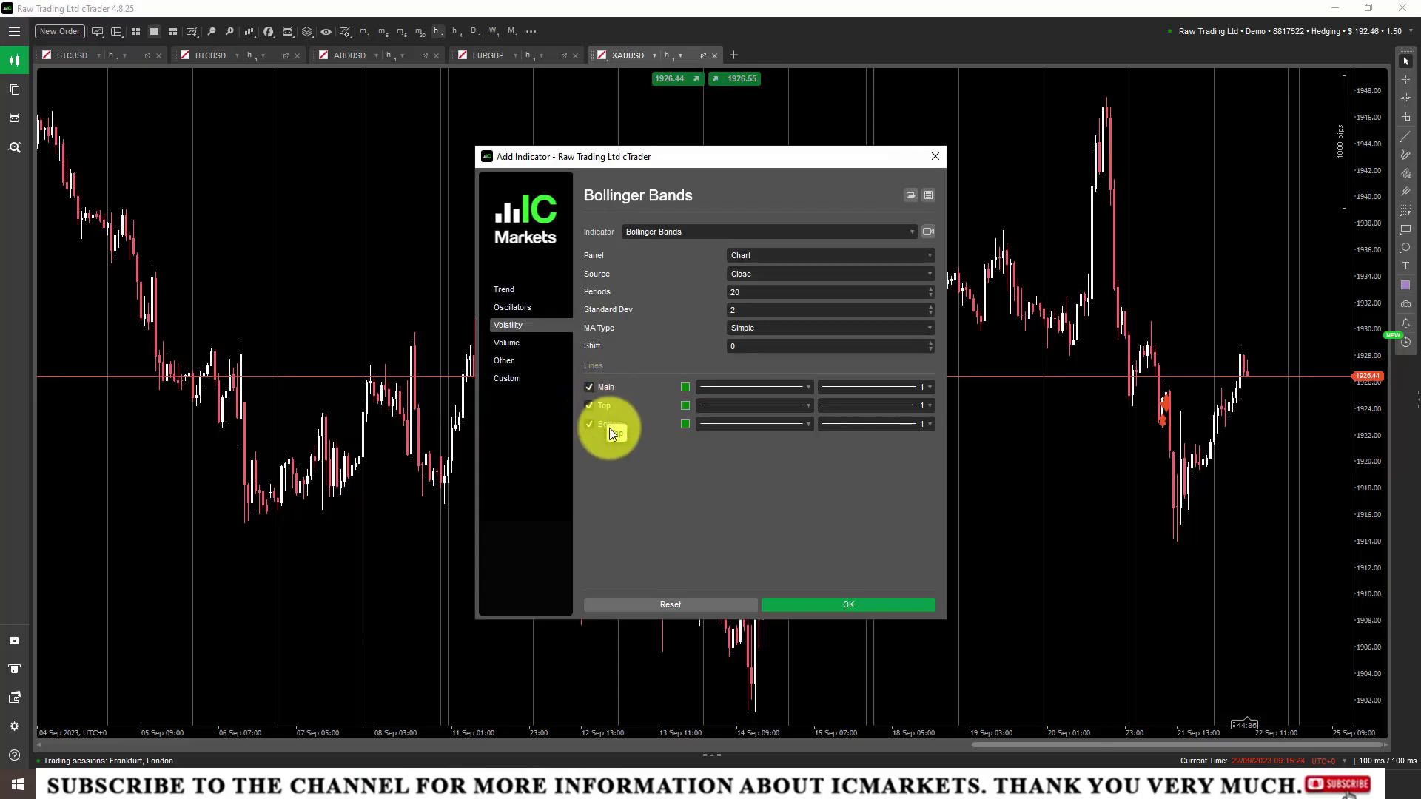
Add Bollinger Bands (Close, 20, 2) with the Main middle line unchecked.
{"action": "left_click", "coordinate": [797, 410]}
{"action": "left_click", "coordinate": [797, 411]}
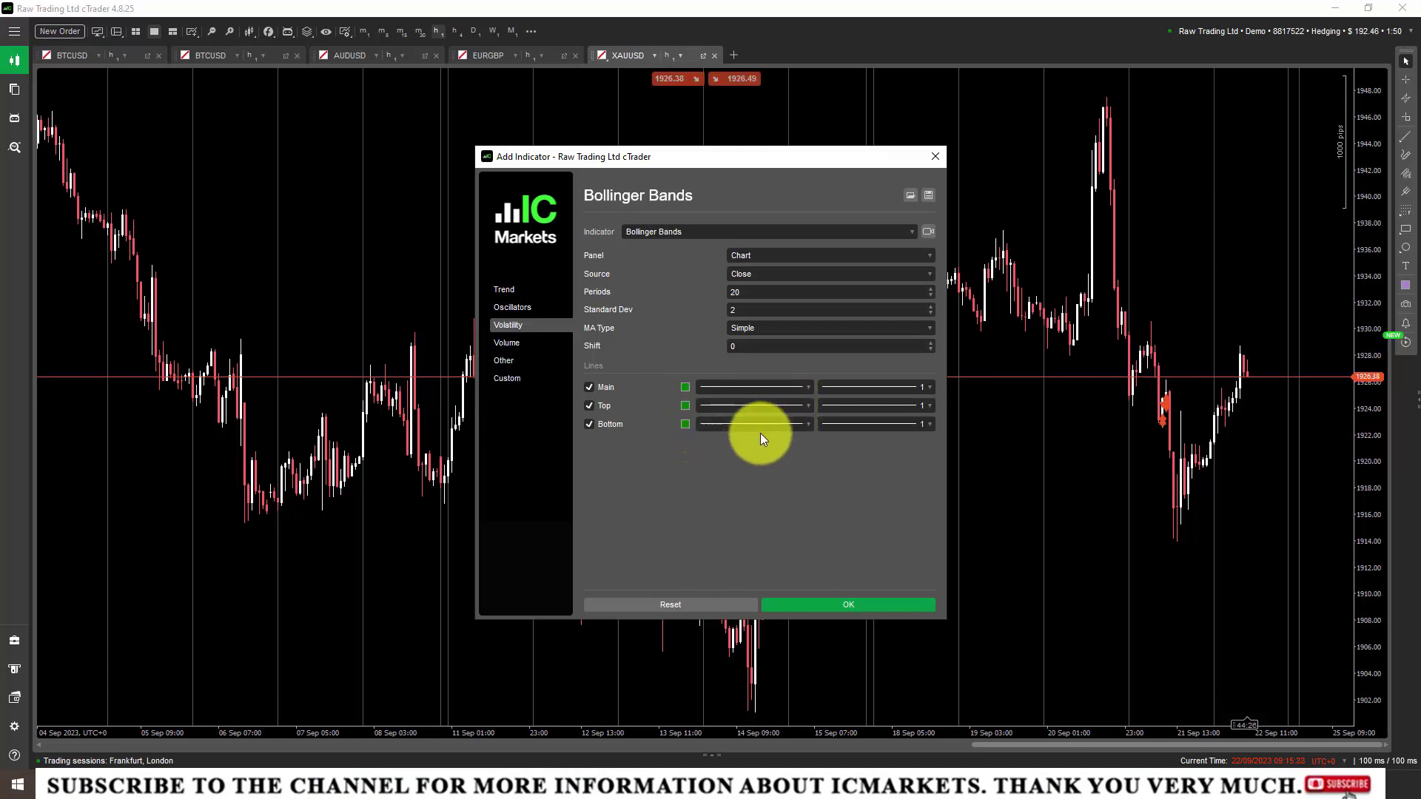
{"action": "left_click", "coordinate": [798, 410]}
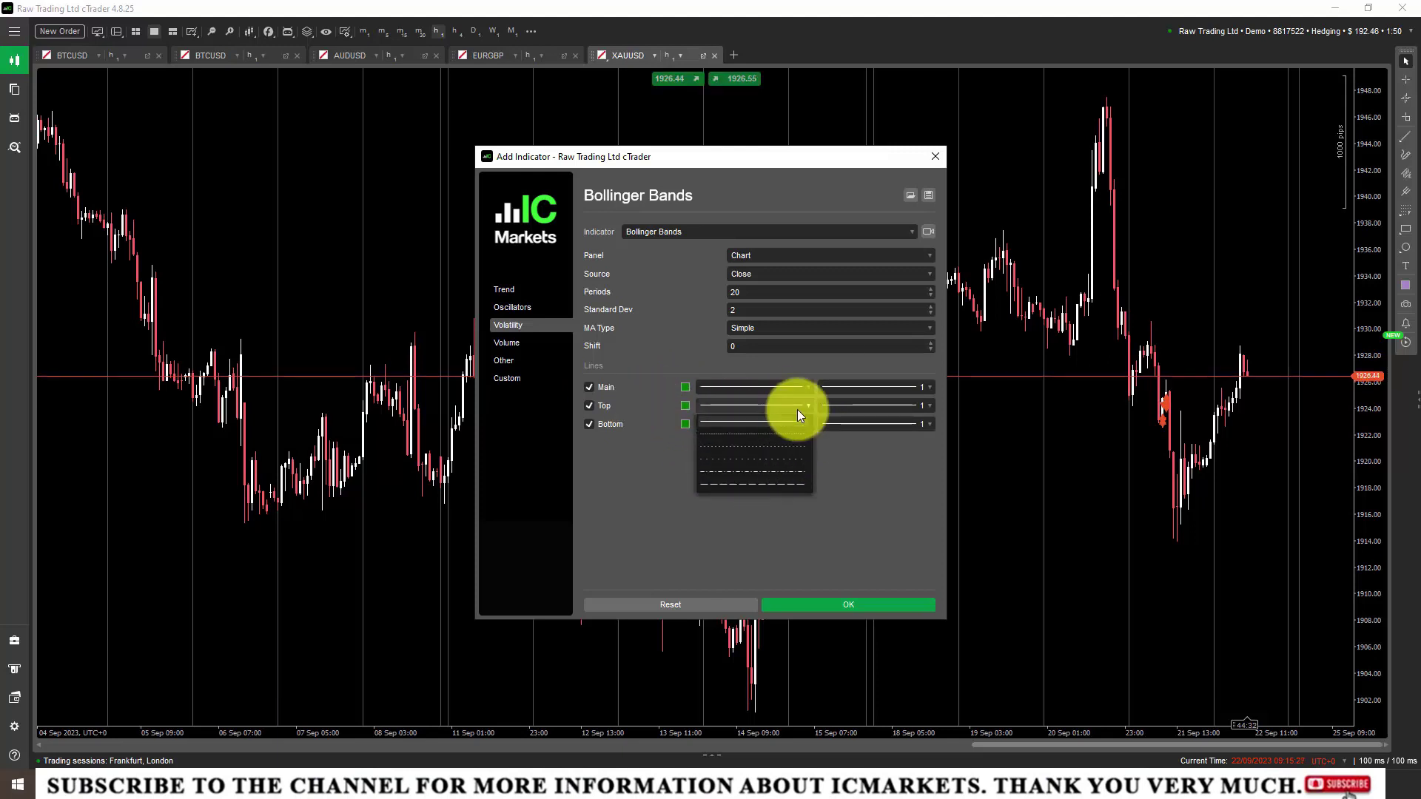
{"action": "left_click", "coordinate": [765, 411]}
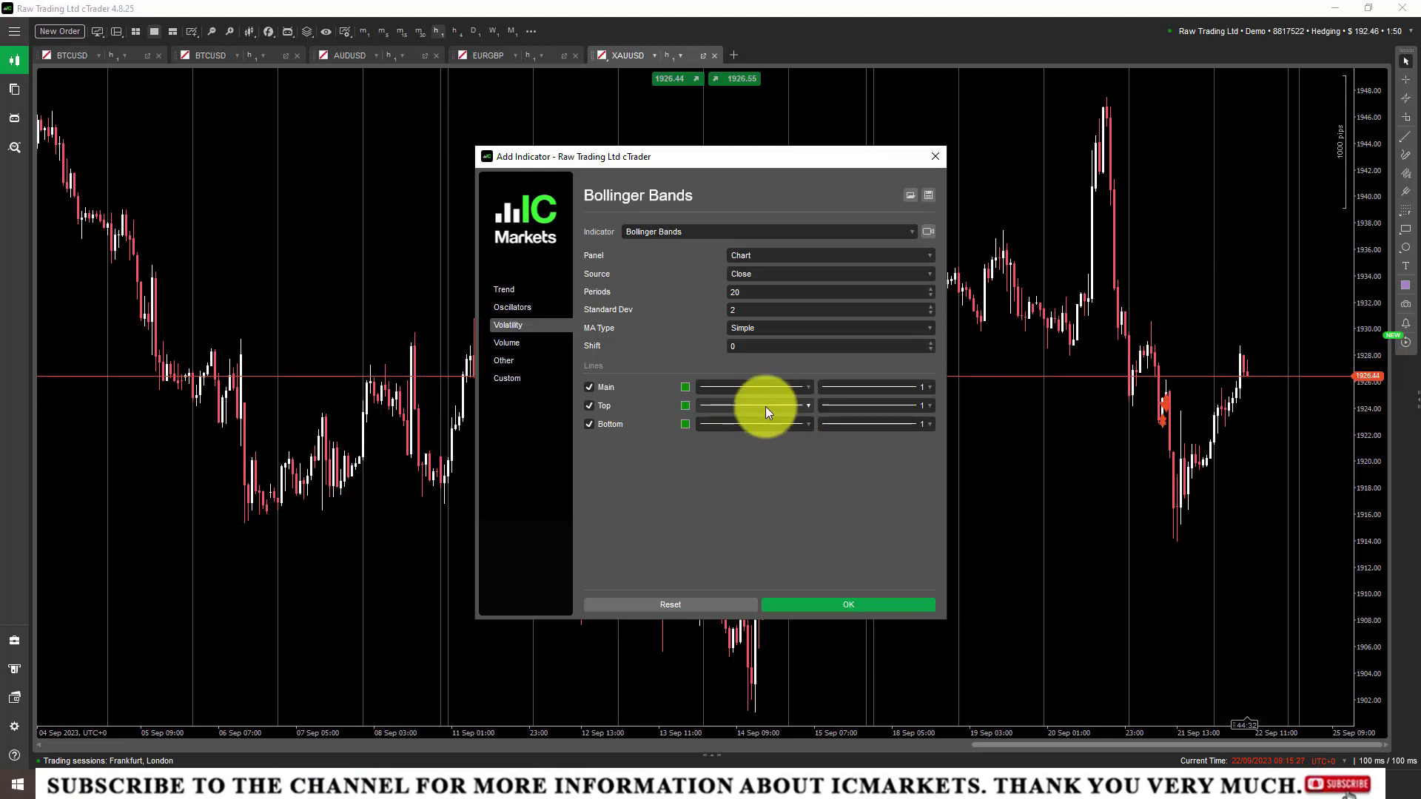
{"action": "left_click", "coordinate": [591, 387]}
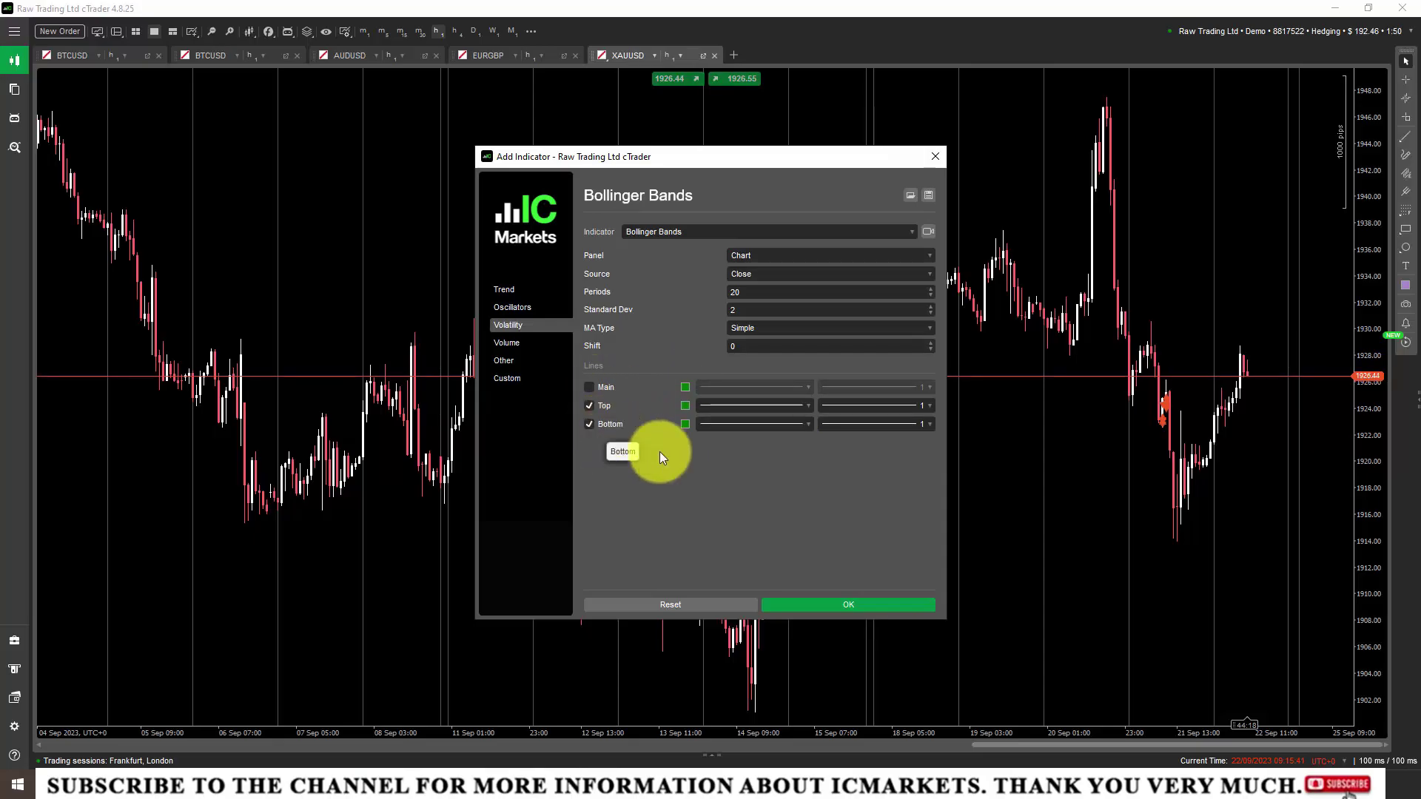
{"action": "left_click", "coordinate": [818, 607]}
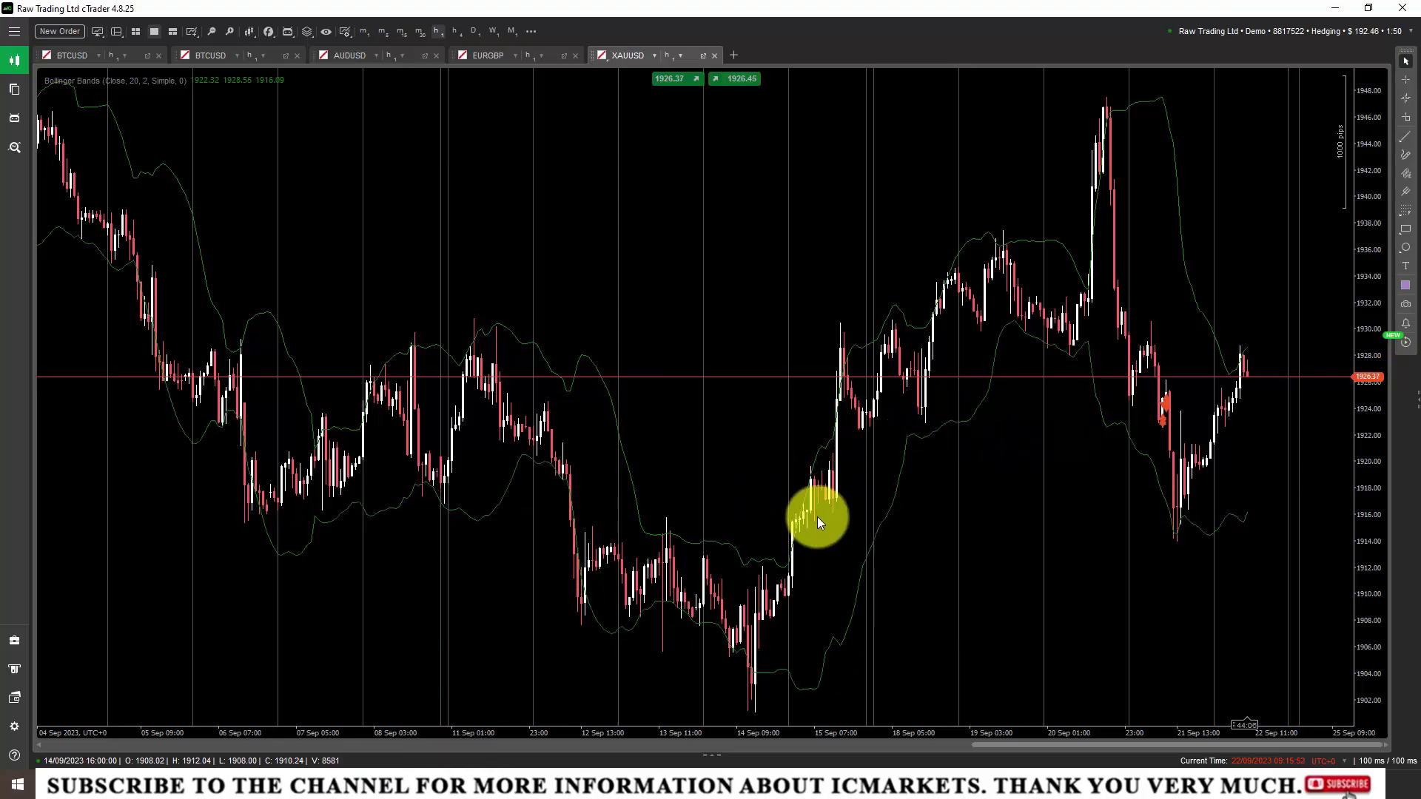
Re-enable the Bollinger Main middle line, colour it white, and apply.
{"action": "double_click", "coordinate": [956, 422]}
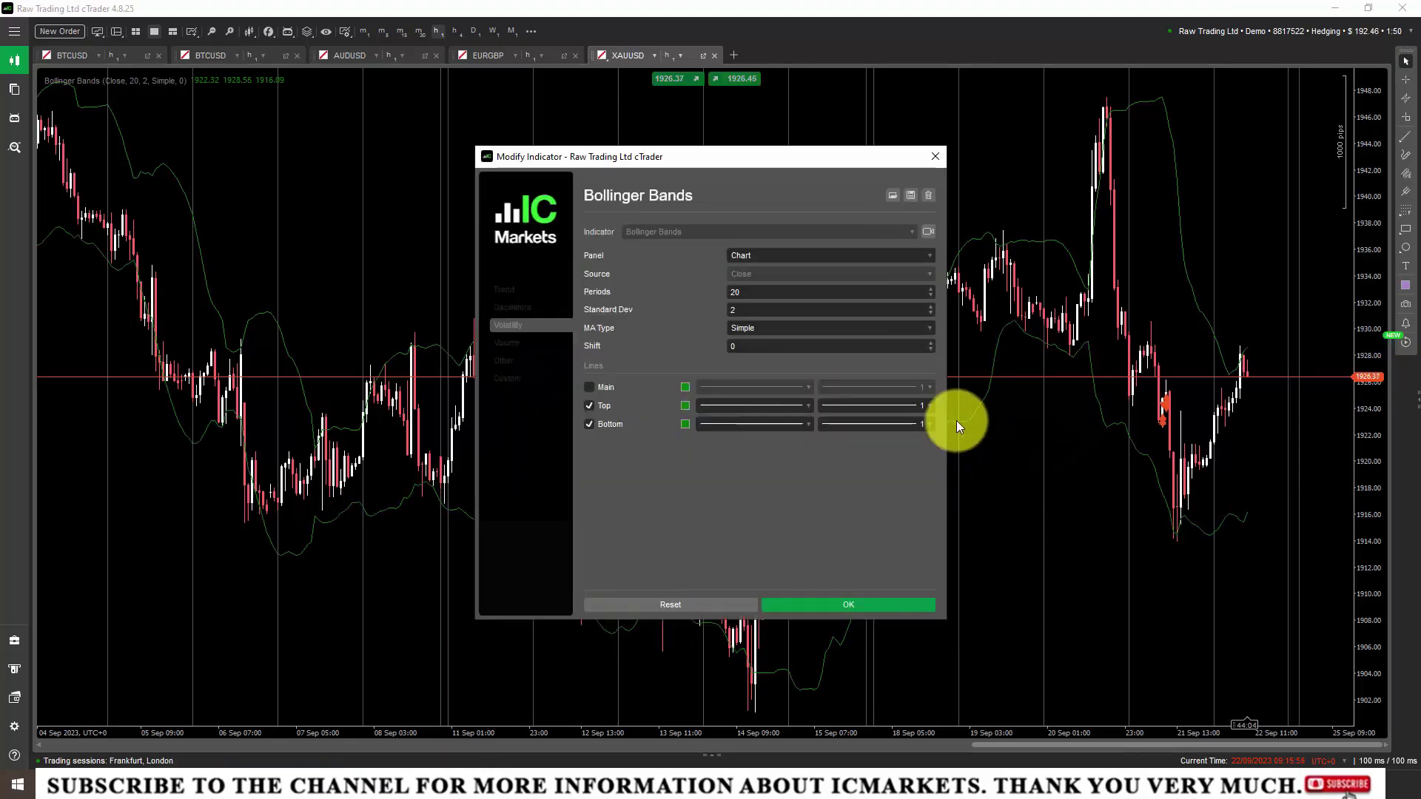
{"action": "left_click", "coordinate": [590, 387]}
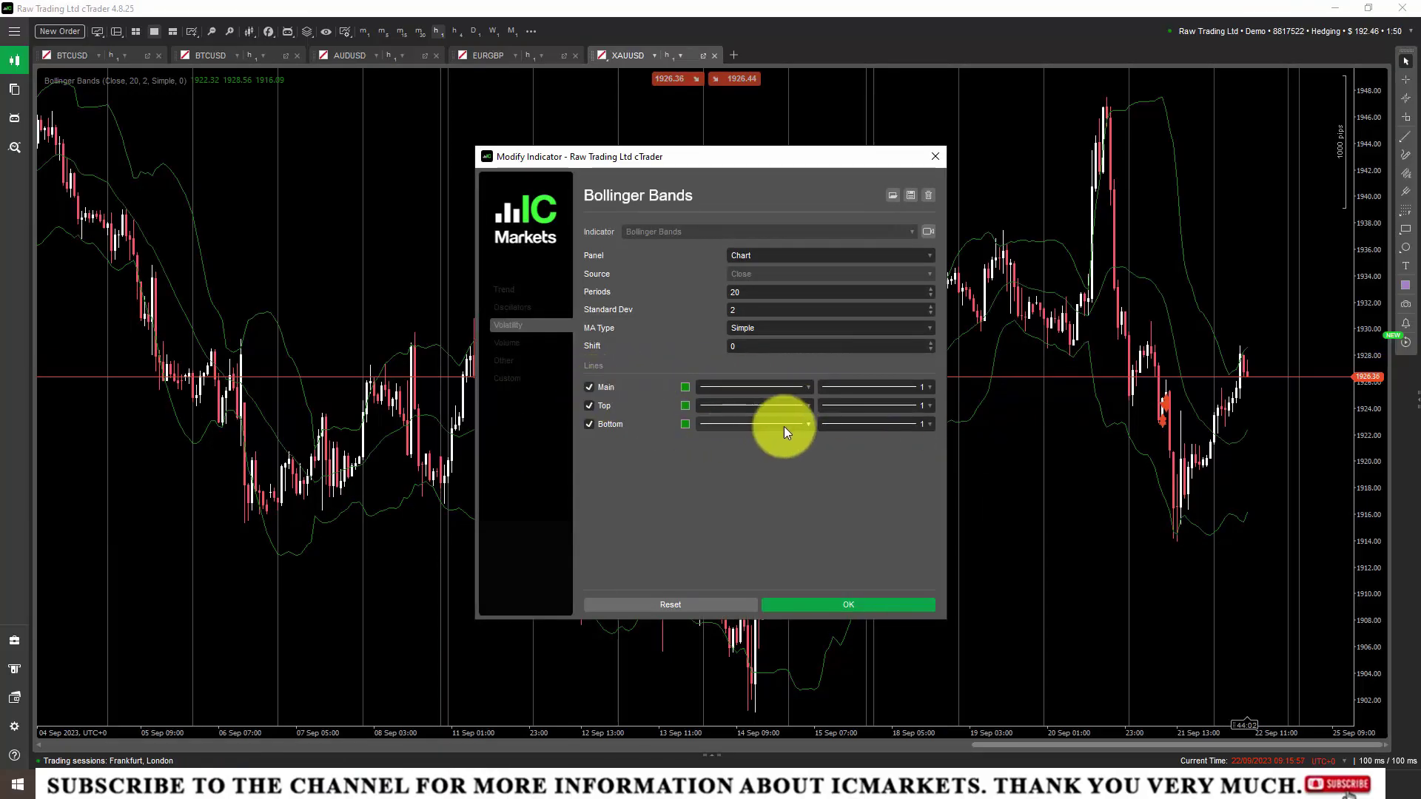
{"action": "left_click", "coordinate": [807, 387]}
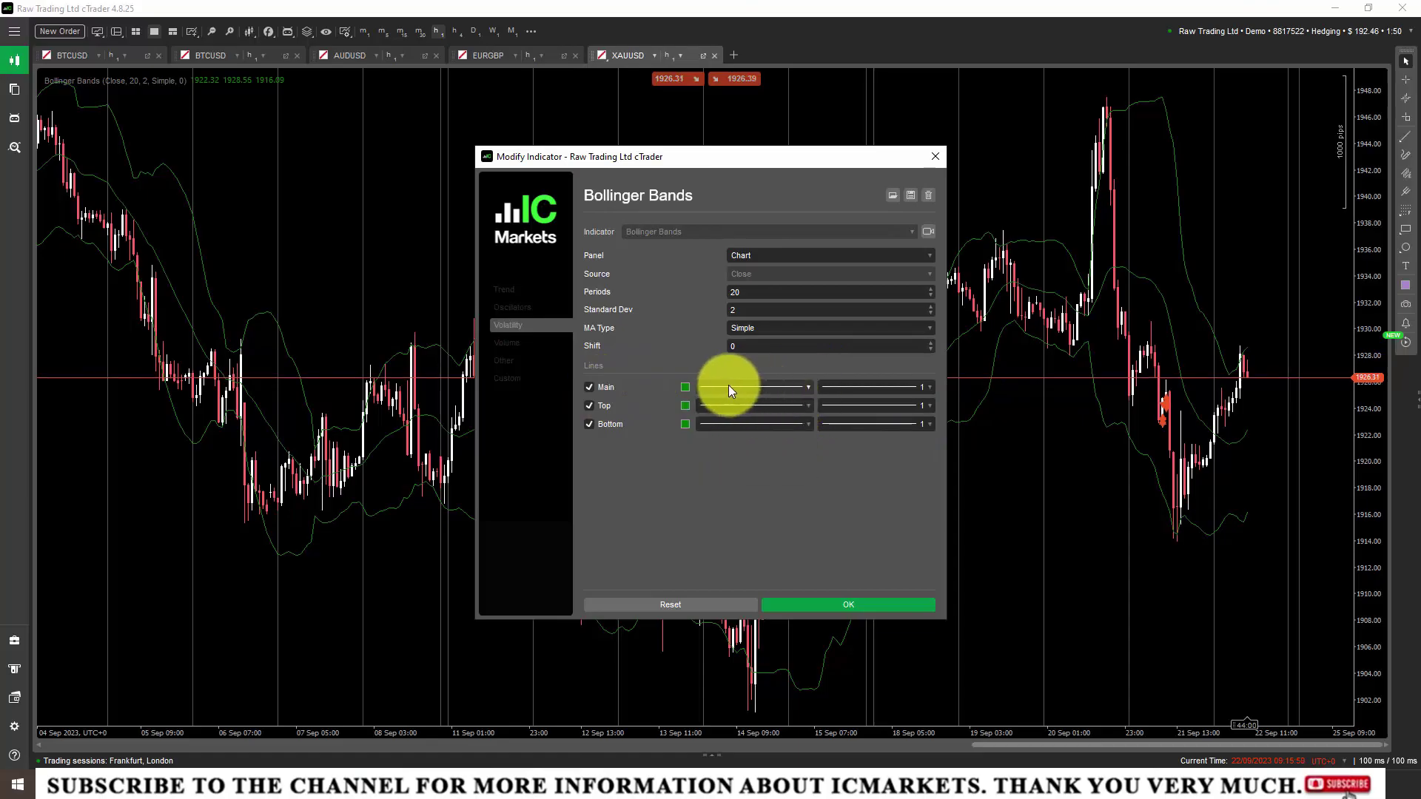
{"action": "left_click", "coordinate": [806, 386]}
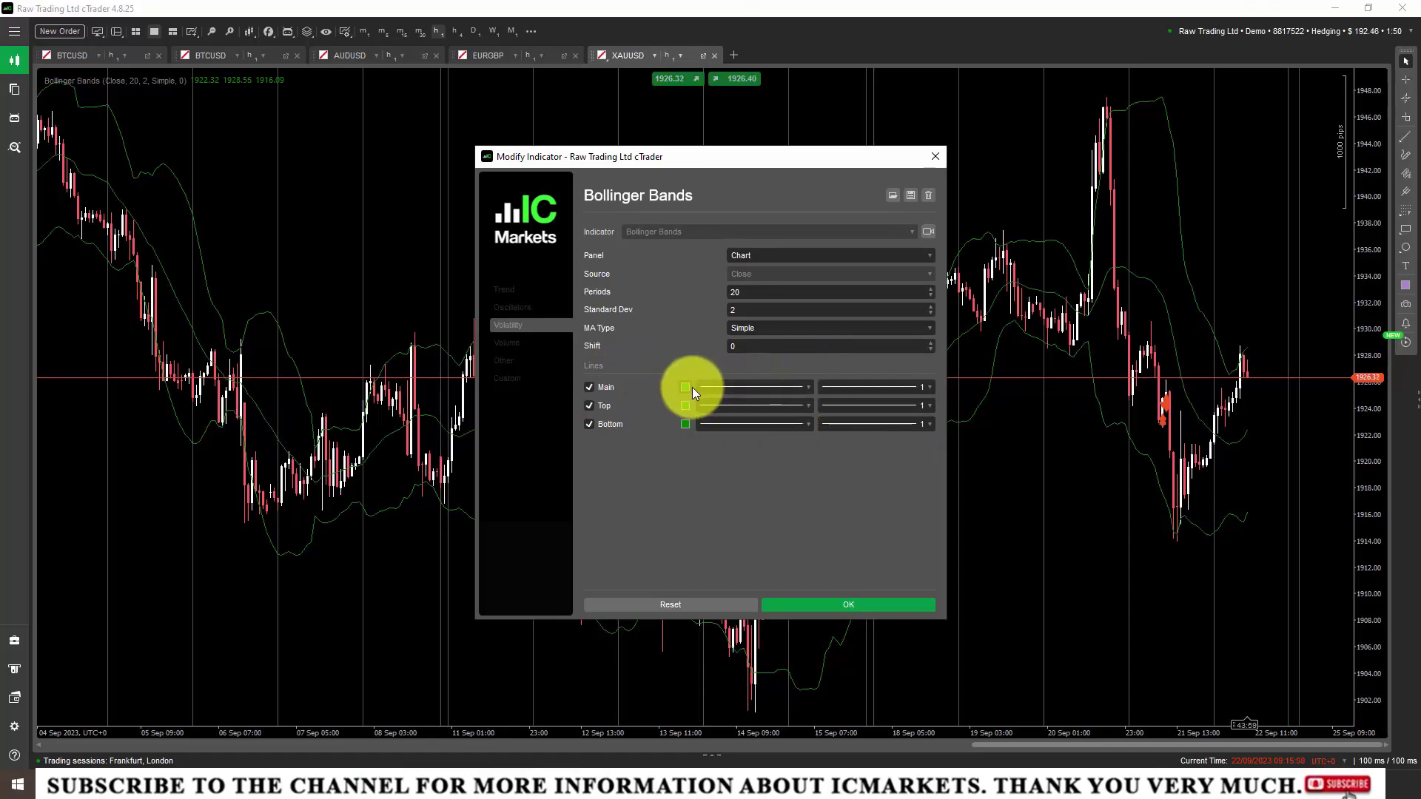
{"action": "left_click", "coordinate": [685, 387]}
{"action": "left_click", "coordinate": [719, 419]}
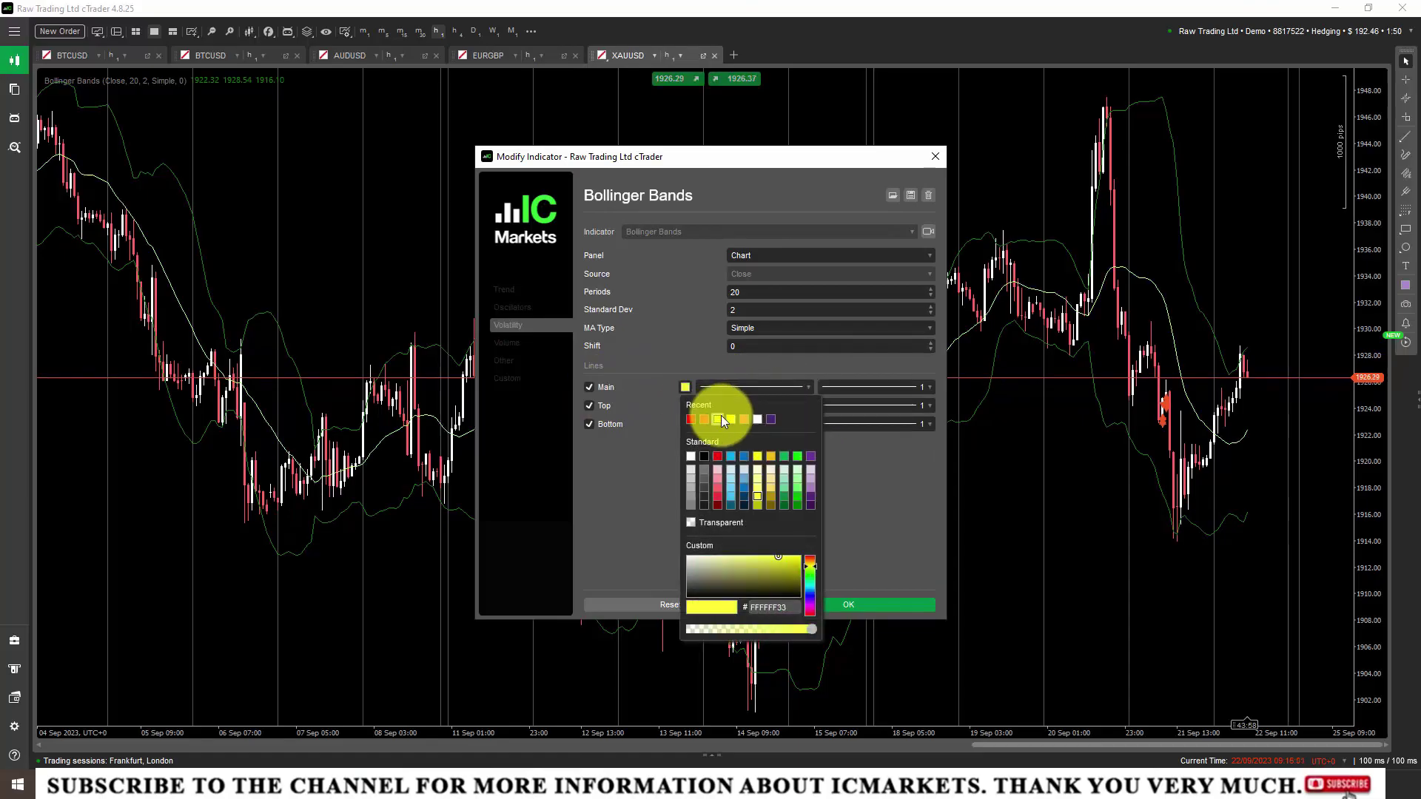
{"action": "left_click", "coordinate": [904, 515]}
{"action": "left_click", "coordinate": [853, 604]}
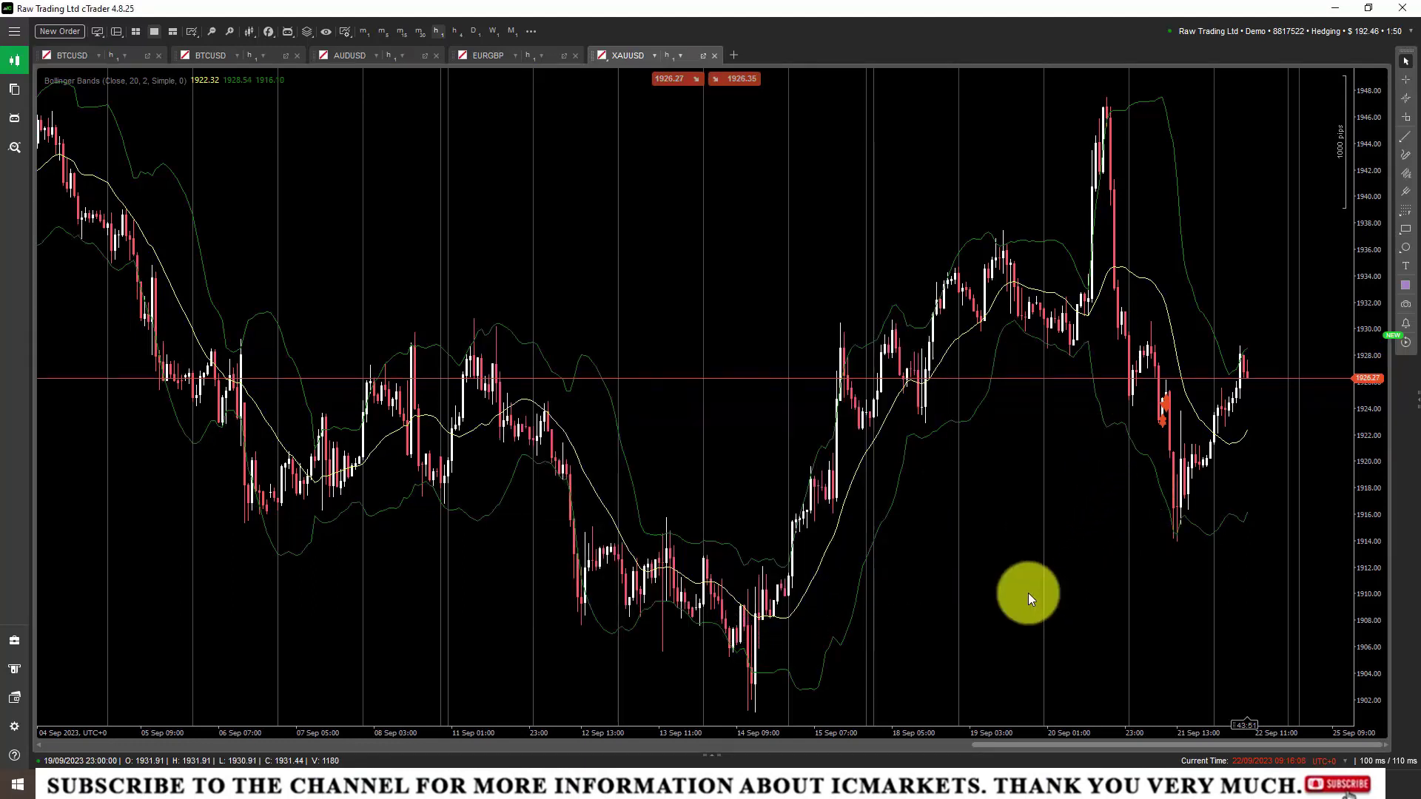
Show the sample cBot list, including Sample Break Even and Sample RSI cBot.
{"action": "left_click", "coordinate": [908, 488]}
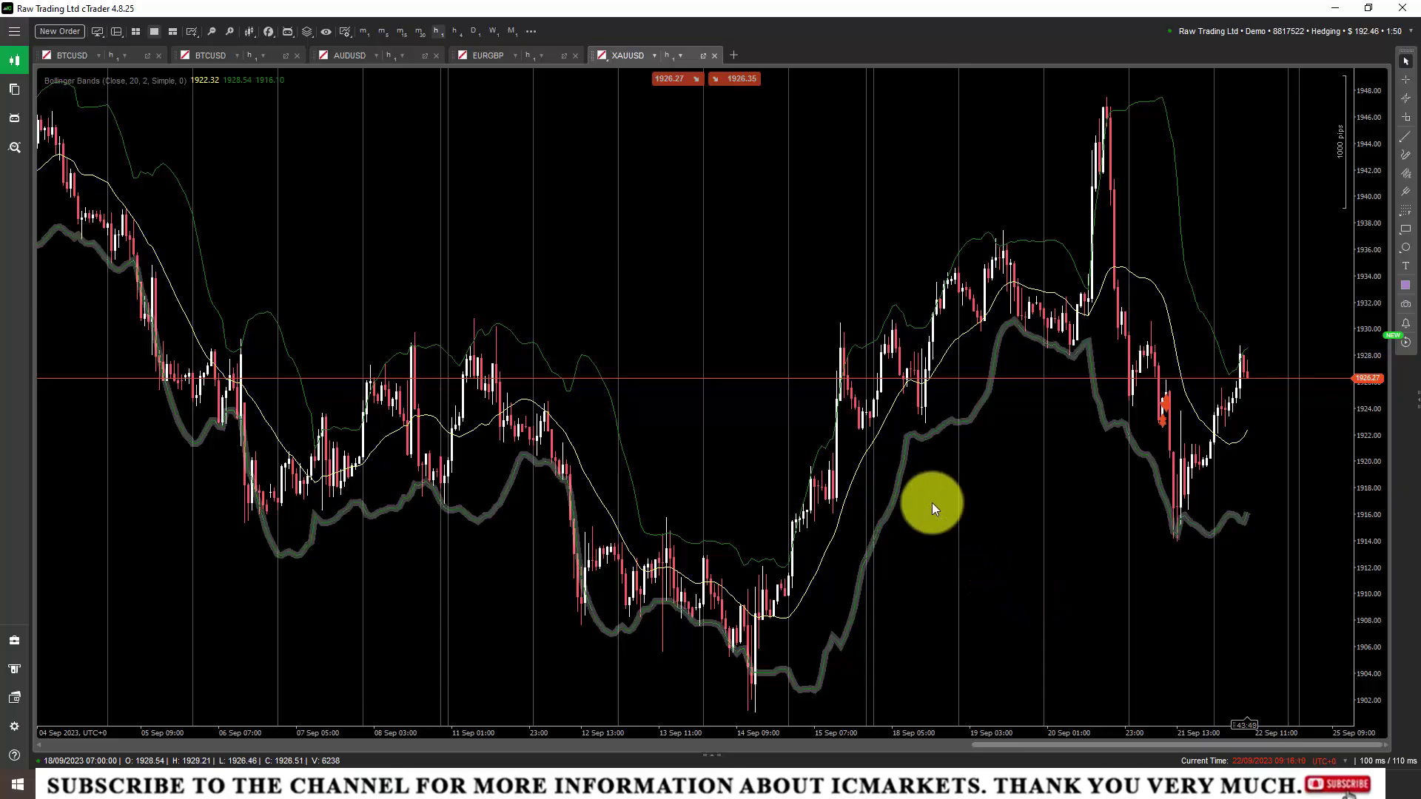
{"action": "left_click", "coordinate": [932, 504]}
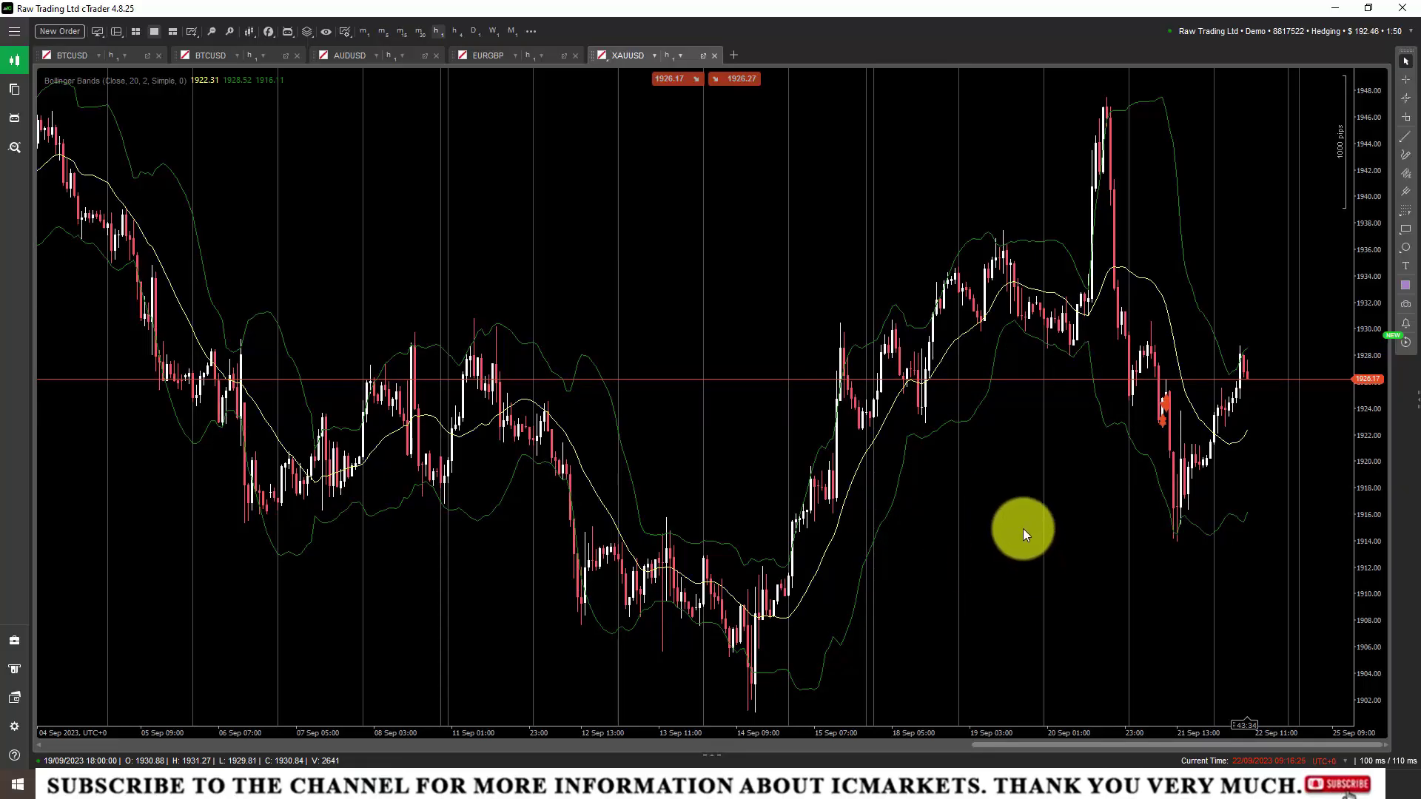
{"action": "left_click", "coordinate": [274, 33]}
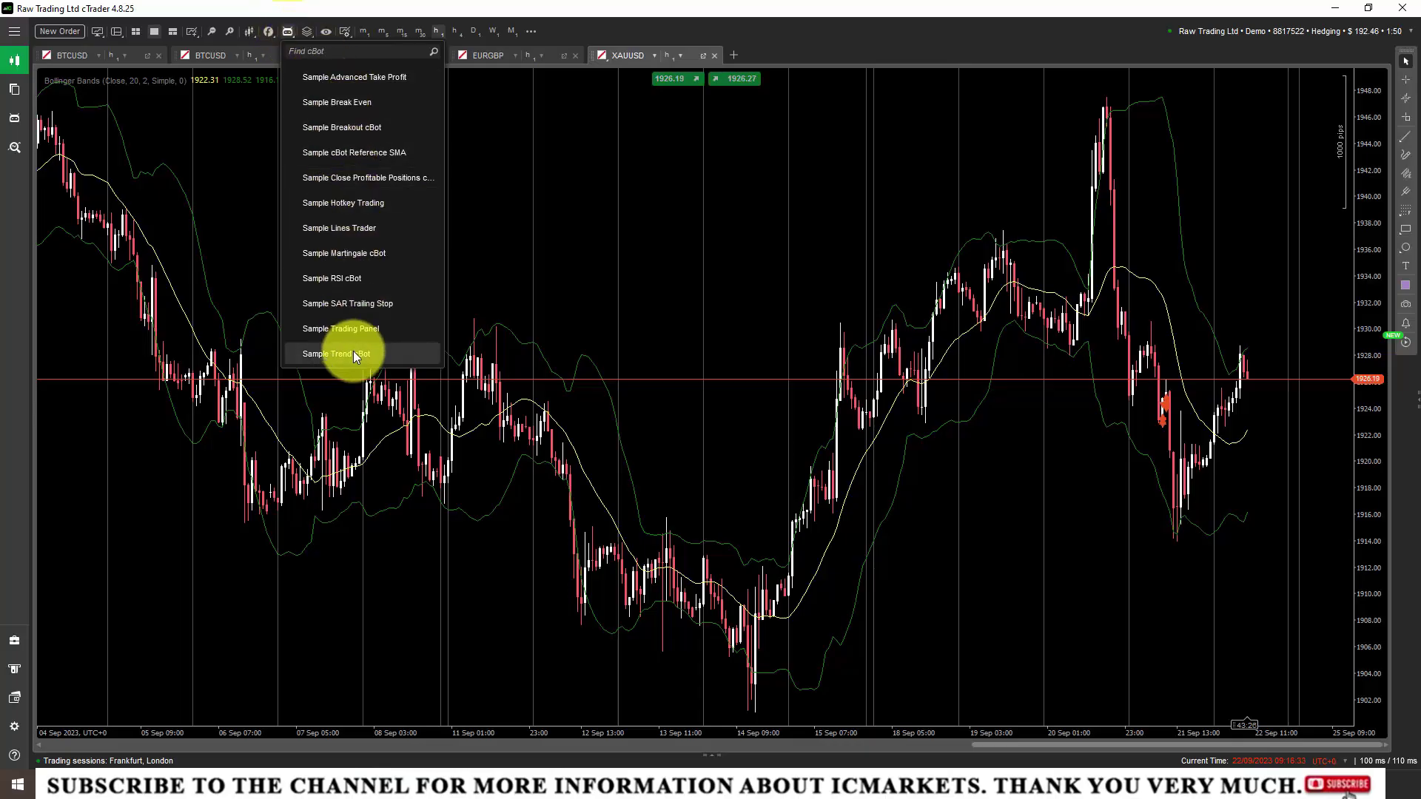
Attach a Sample Break Even cBot with default settings (Add Pips 0, Trigger Pips 10) to XAUUSD.
{"action": "left_click", "coordinate": [334, 102]}
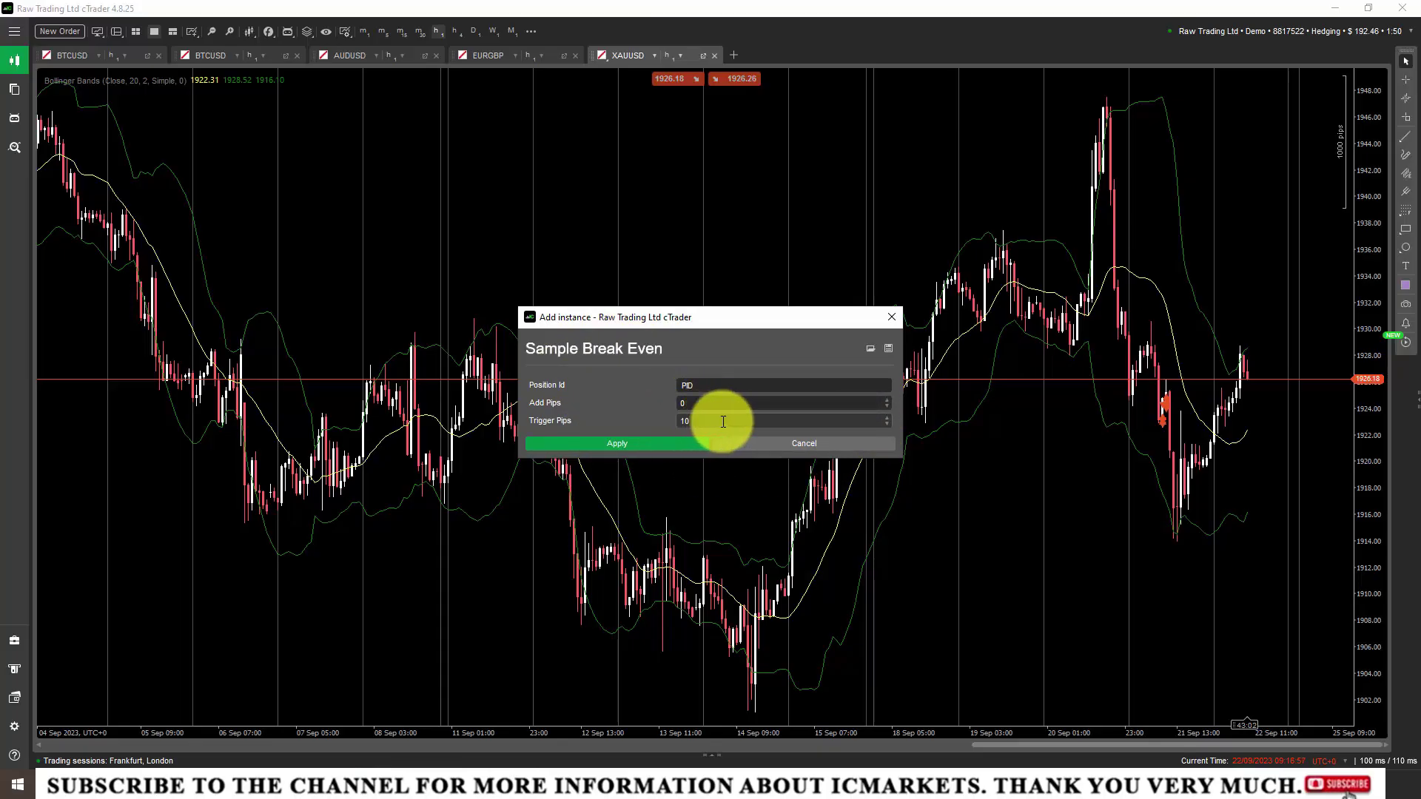
{"action": "left_click", "coordinate": [627, 443]}
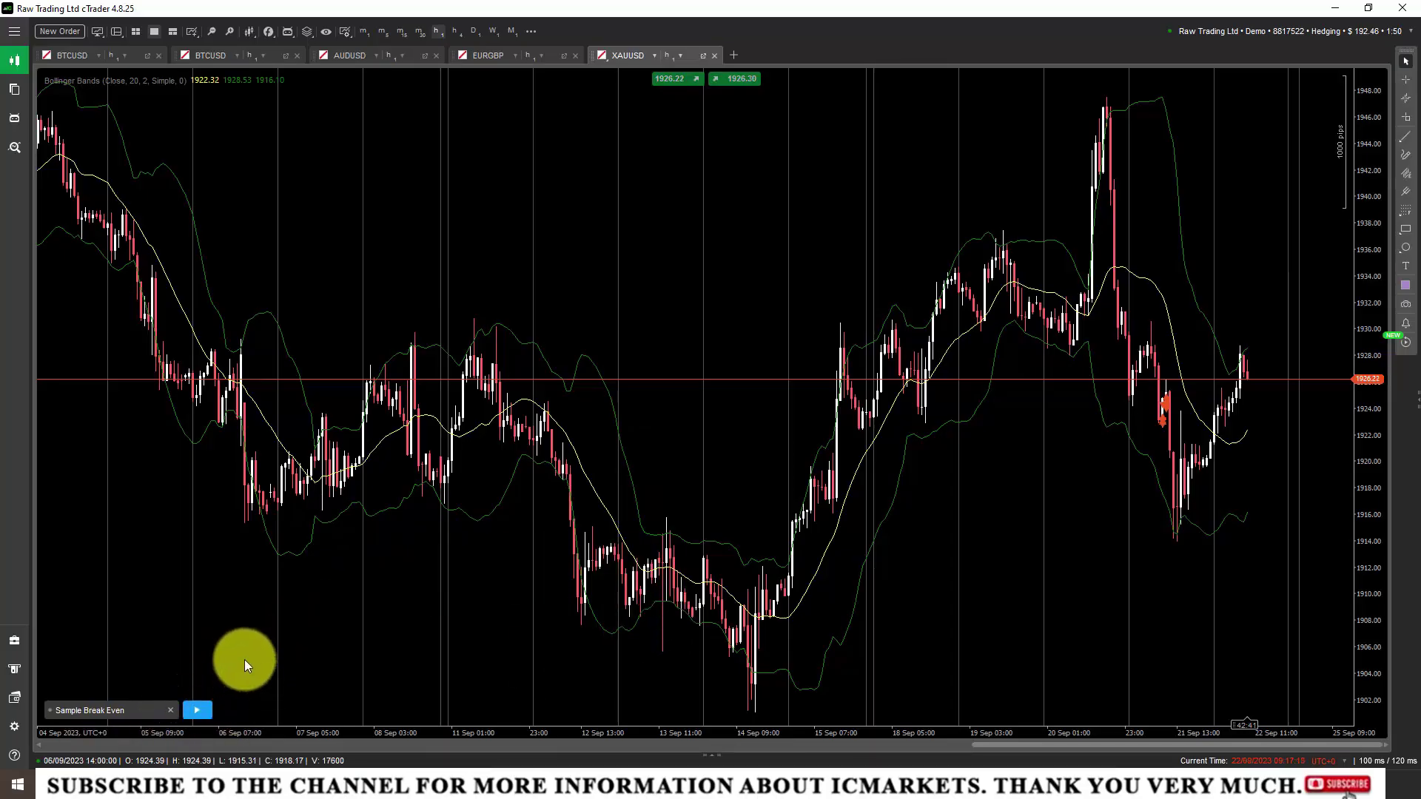
Start the Sample Hotkey Trading cBot, accepting the algo trading terms, then stop it again.
{"action": "left_click", "coordinate": [198, 709]}
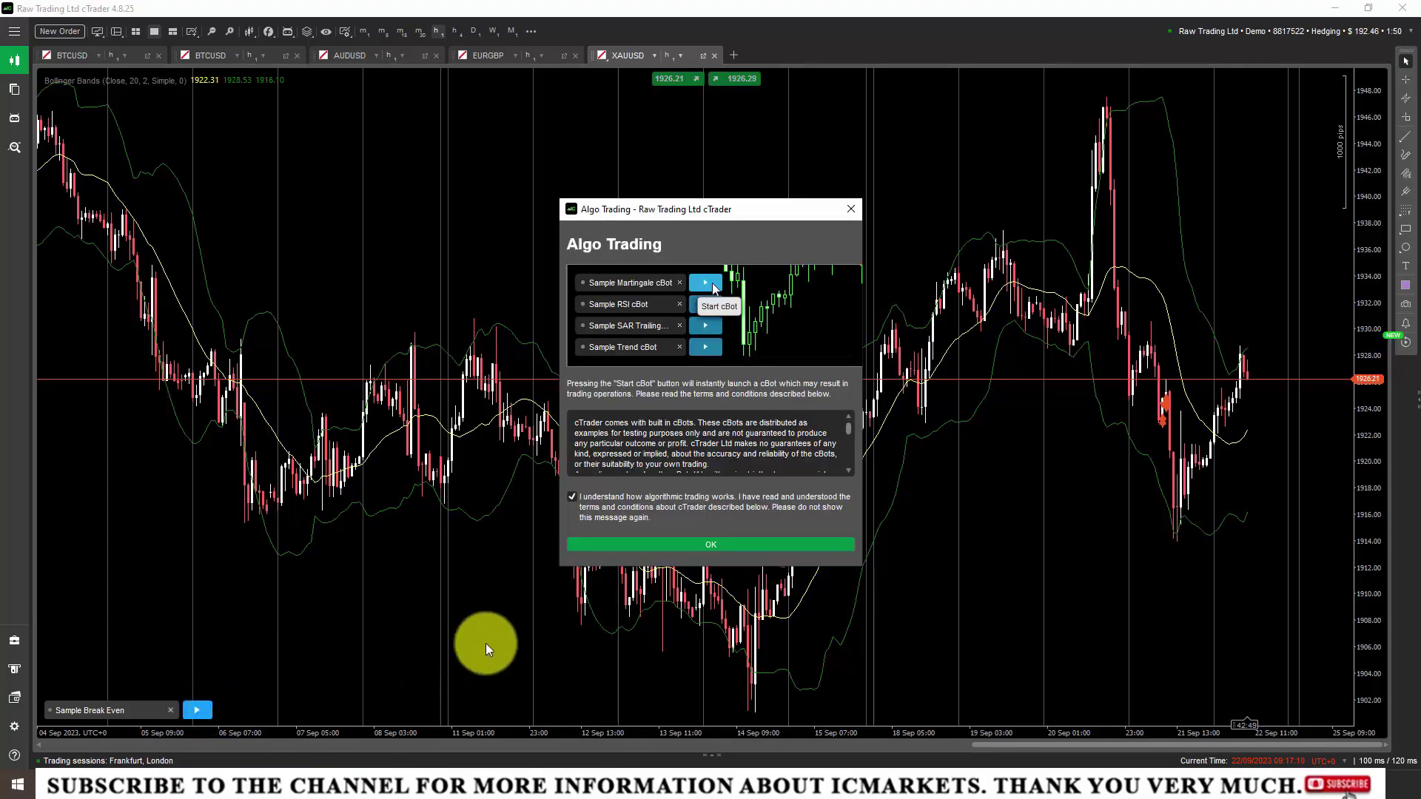
{"action": "left_click", "coordinate": [627, 548]}
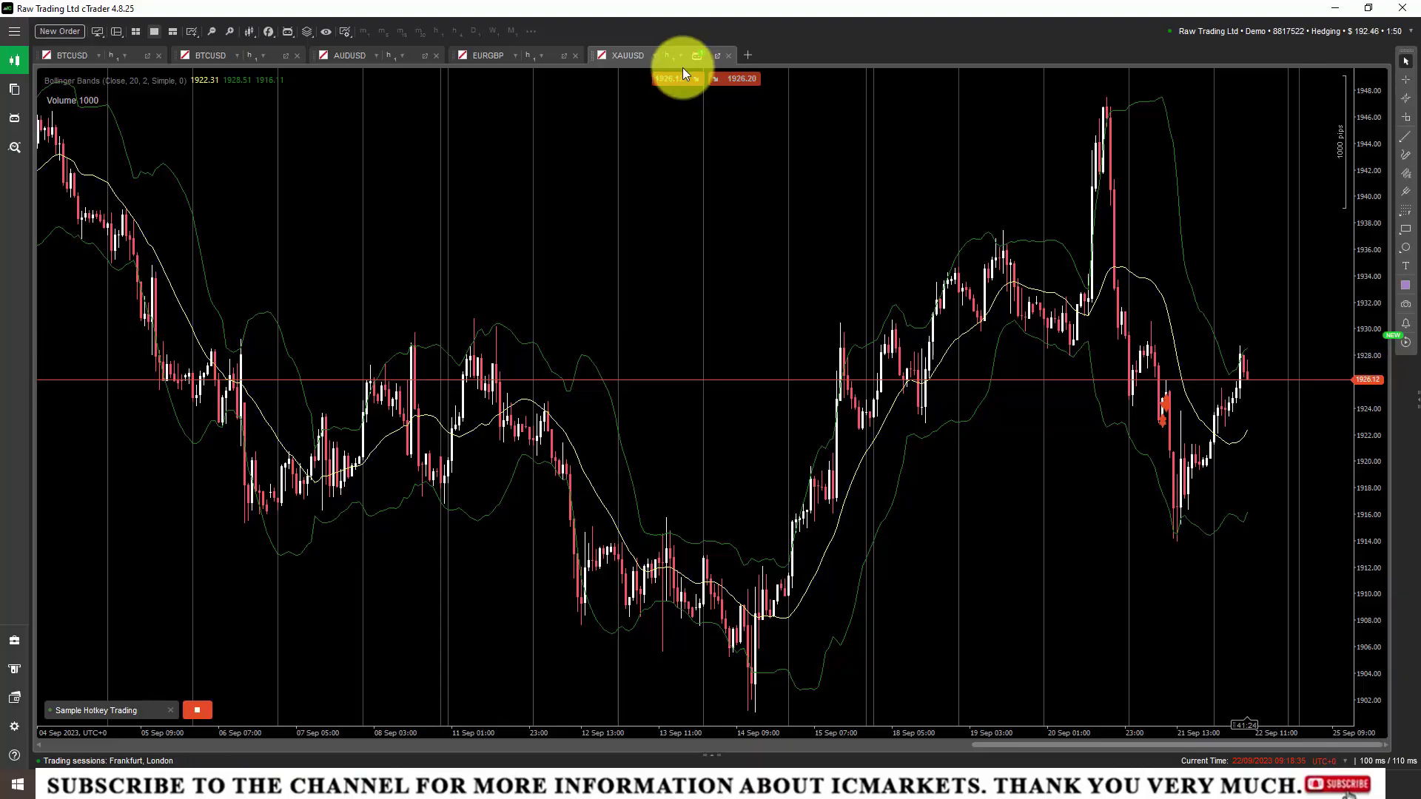
{"action": "left_click", "coordinate": [196, 712]}
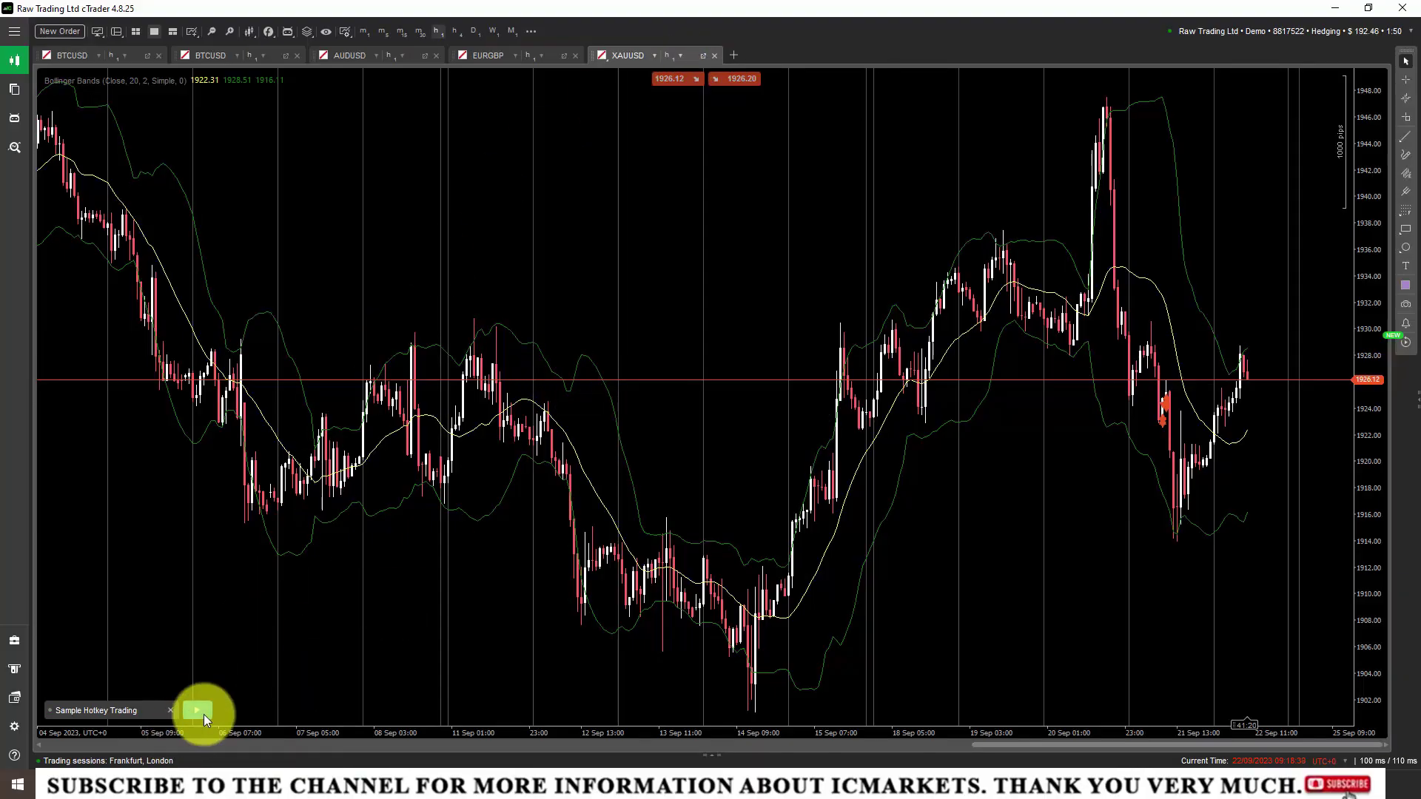